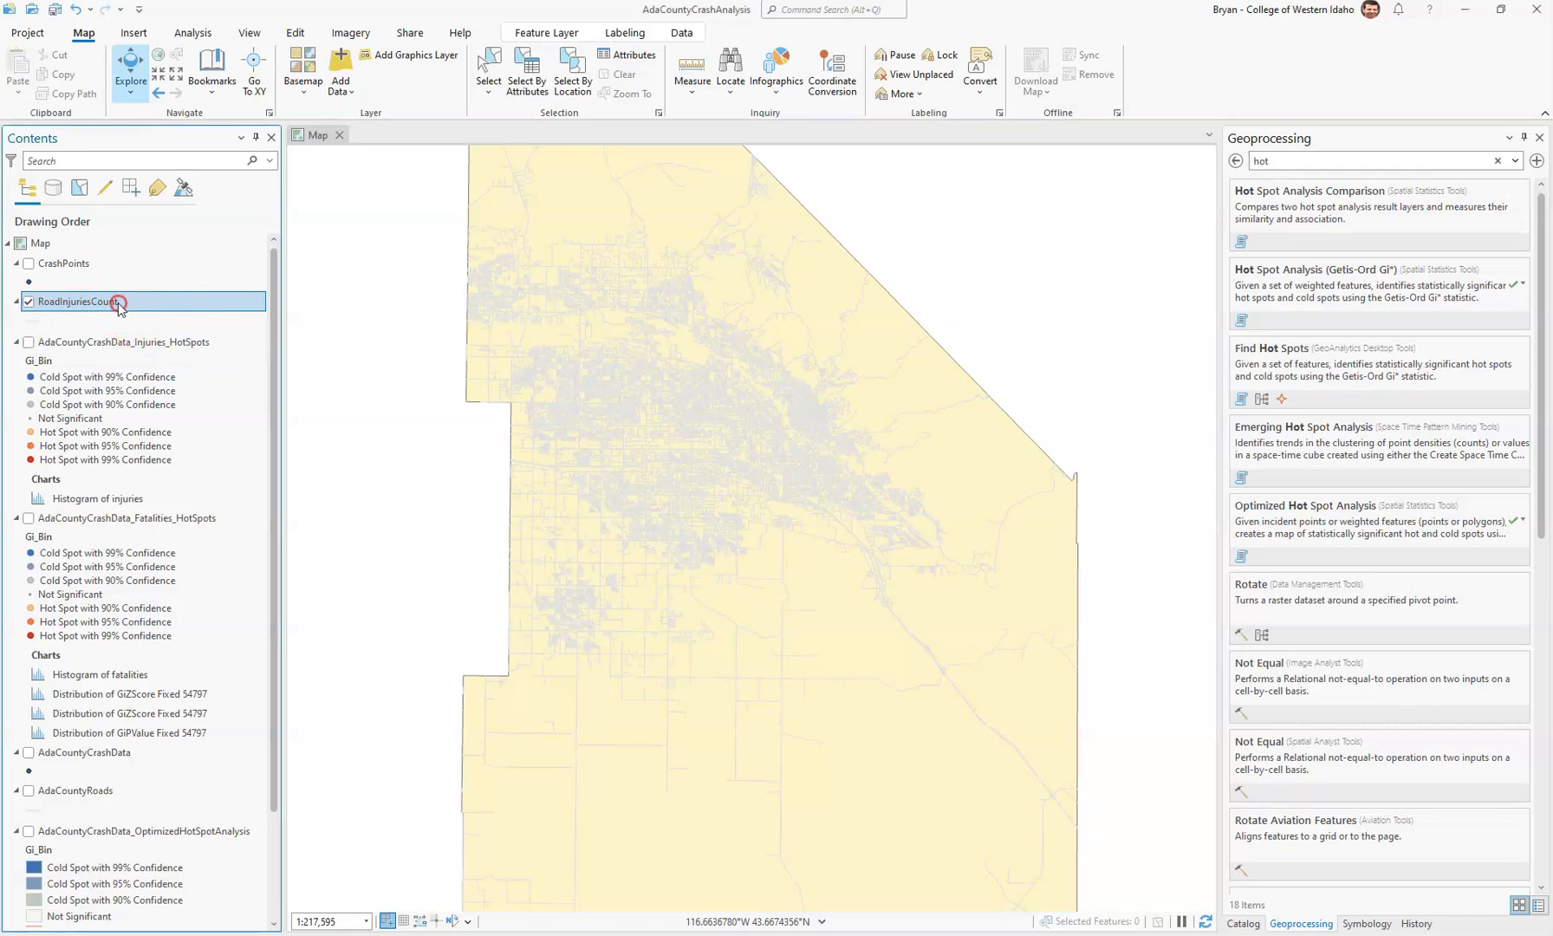
Step: Open the RoadInjuriesCount layer's attribute table and examine the injuries and Shape_Length values across its records
left_click(134, 256)
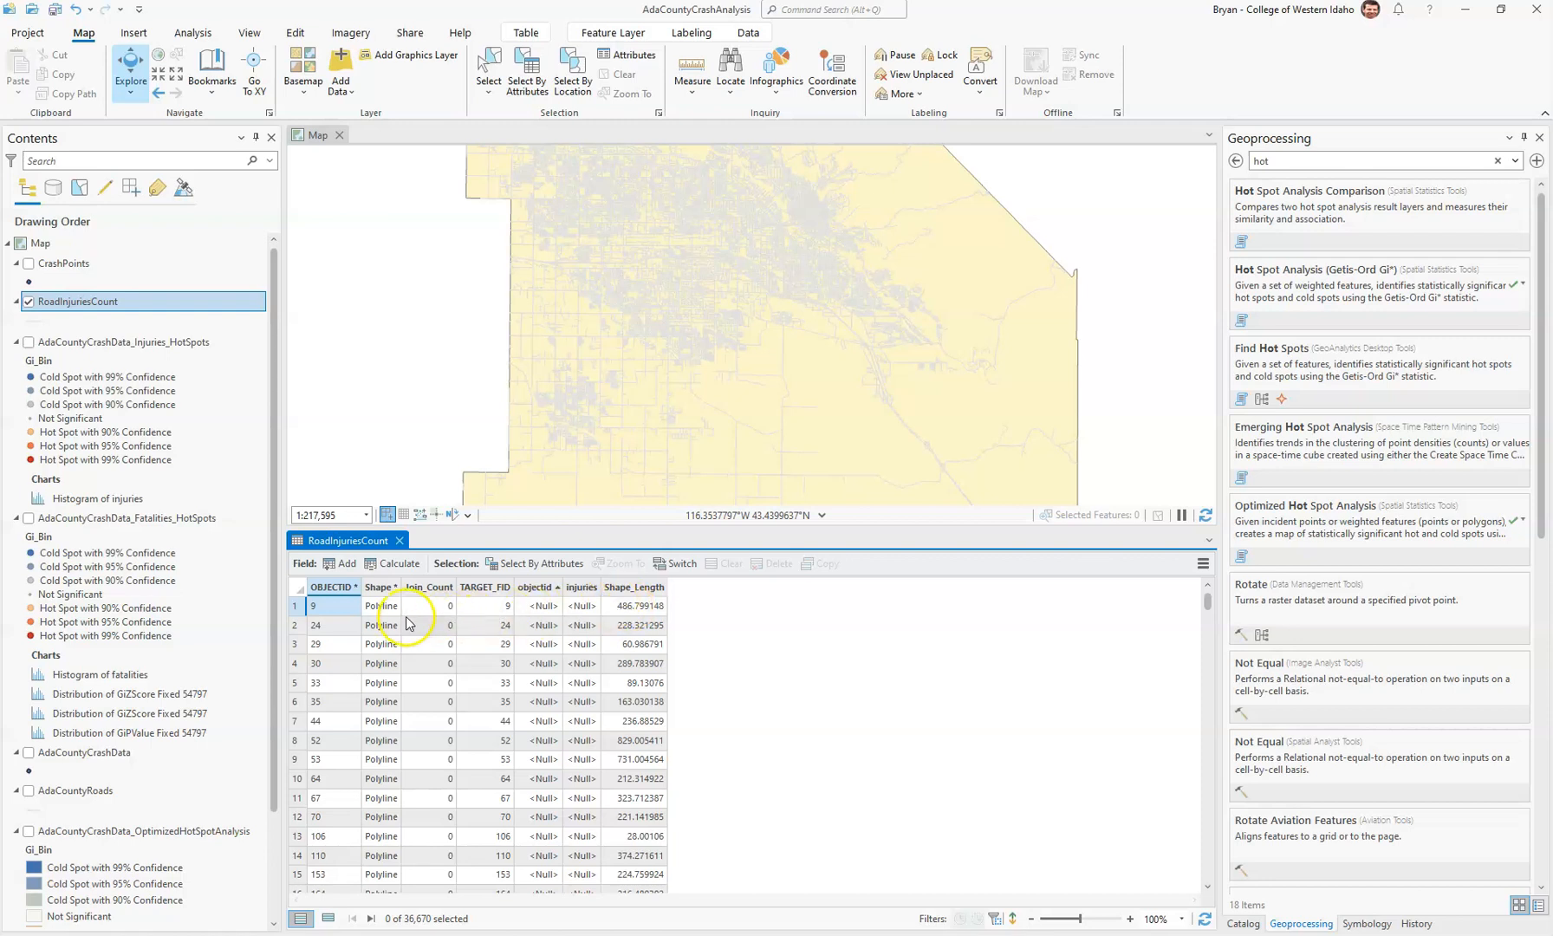
scroll(405, 626, "down", 10)
scroll(412, 631, "down", 8)
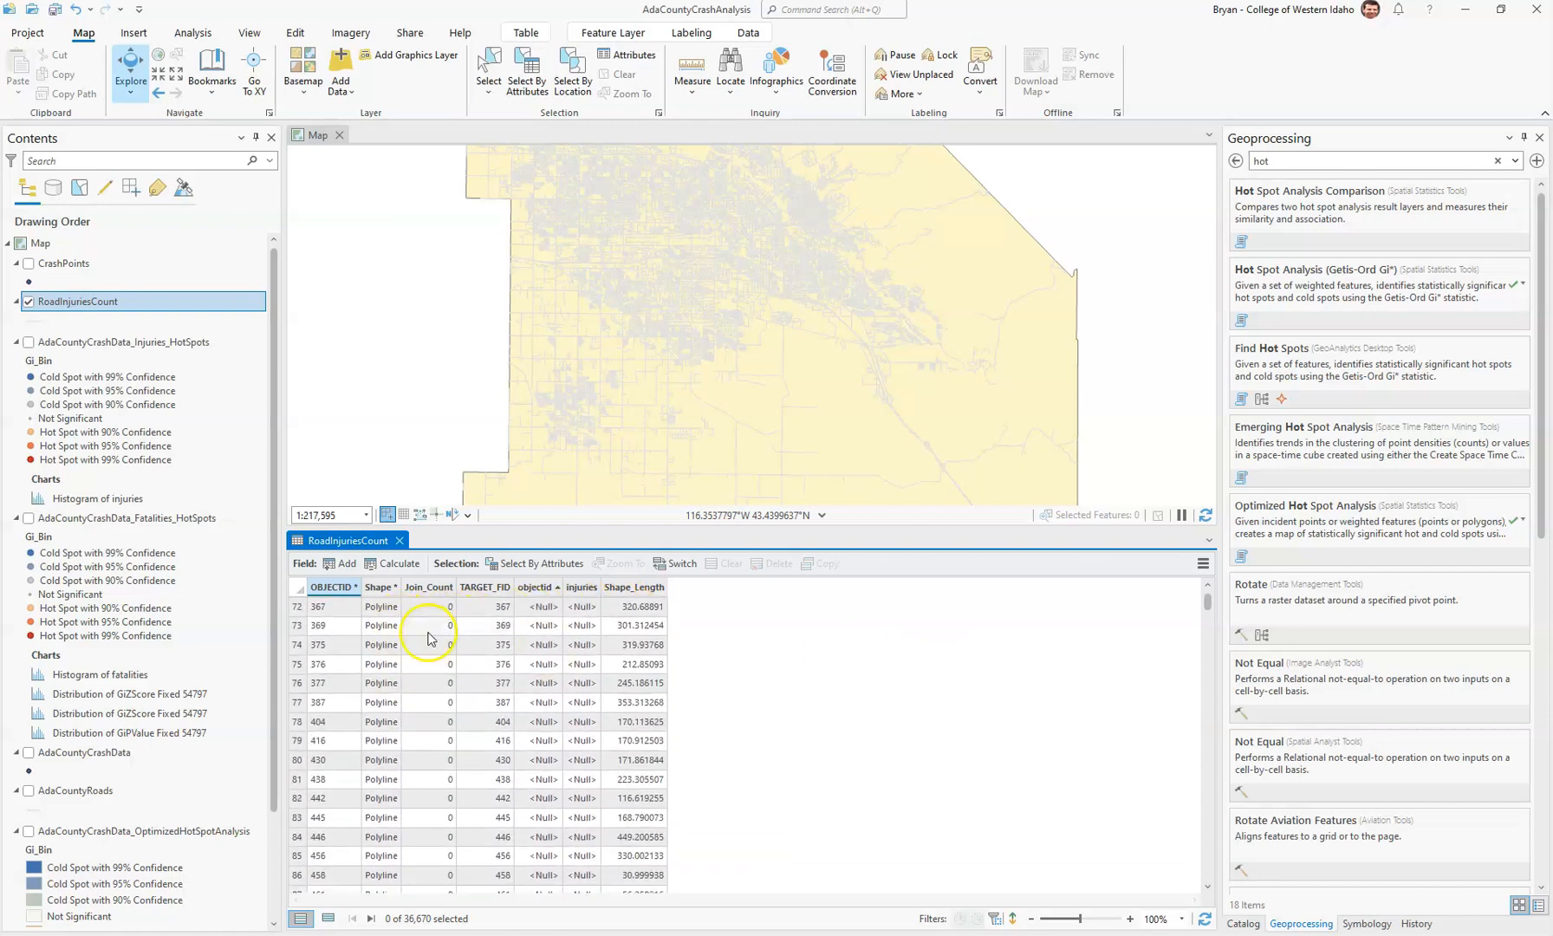
scroll(610, 696, "down", 7)
scroll(610, 698, "down", 7)
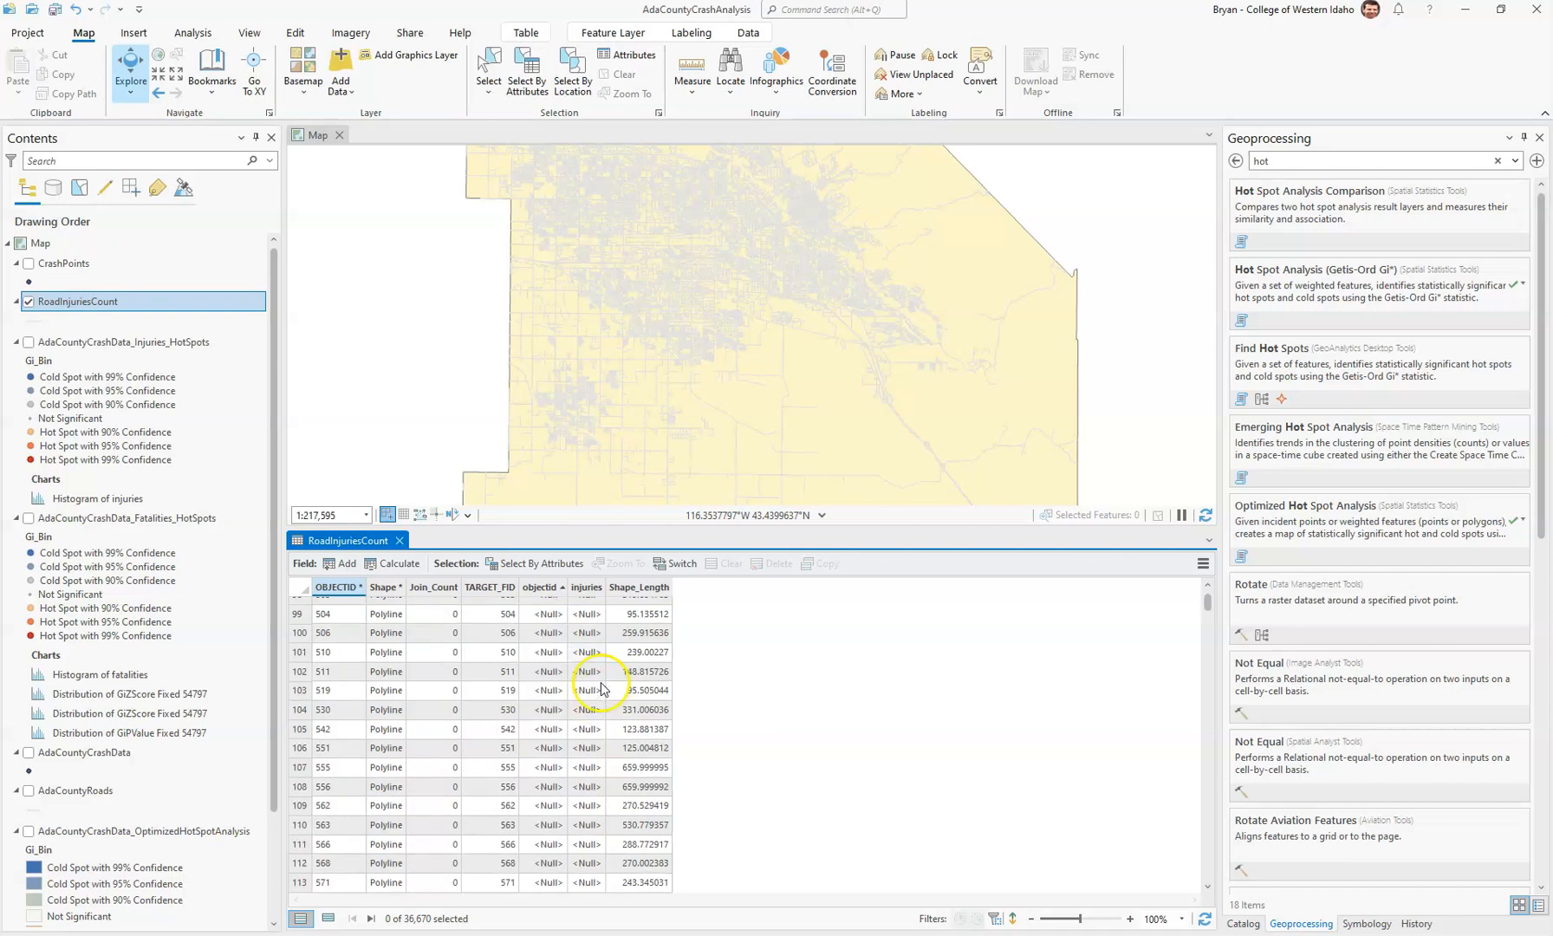
left_click_drag(1214, 612, 1209, 847)
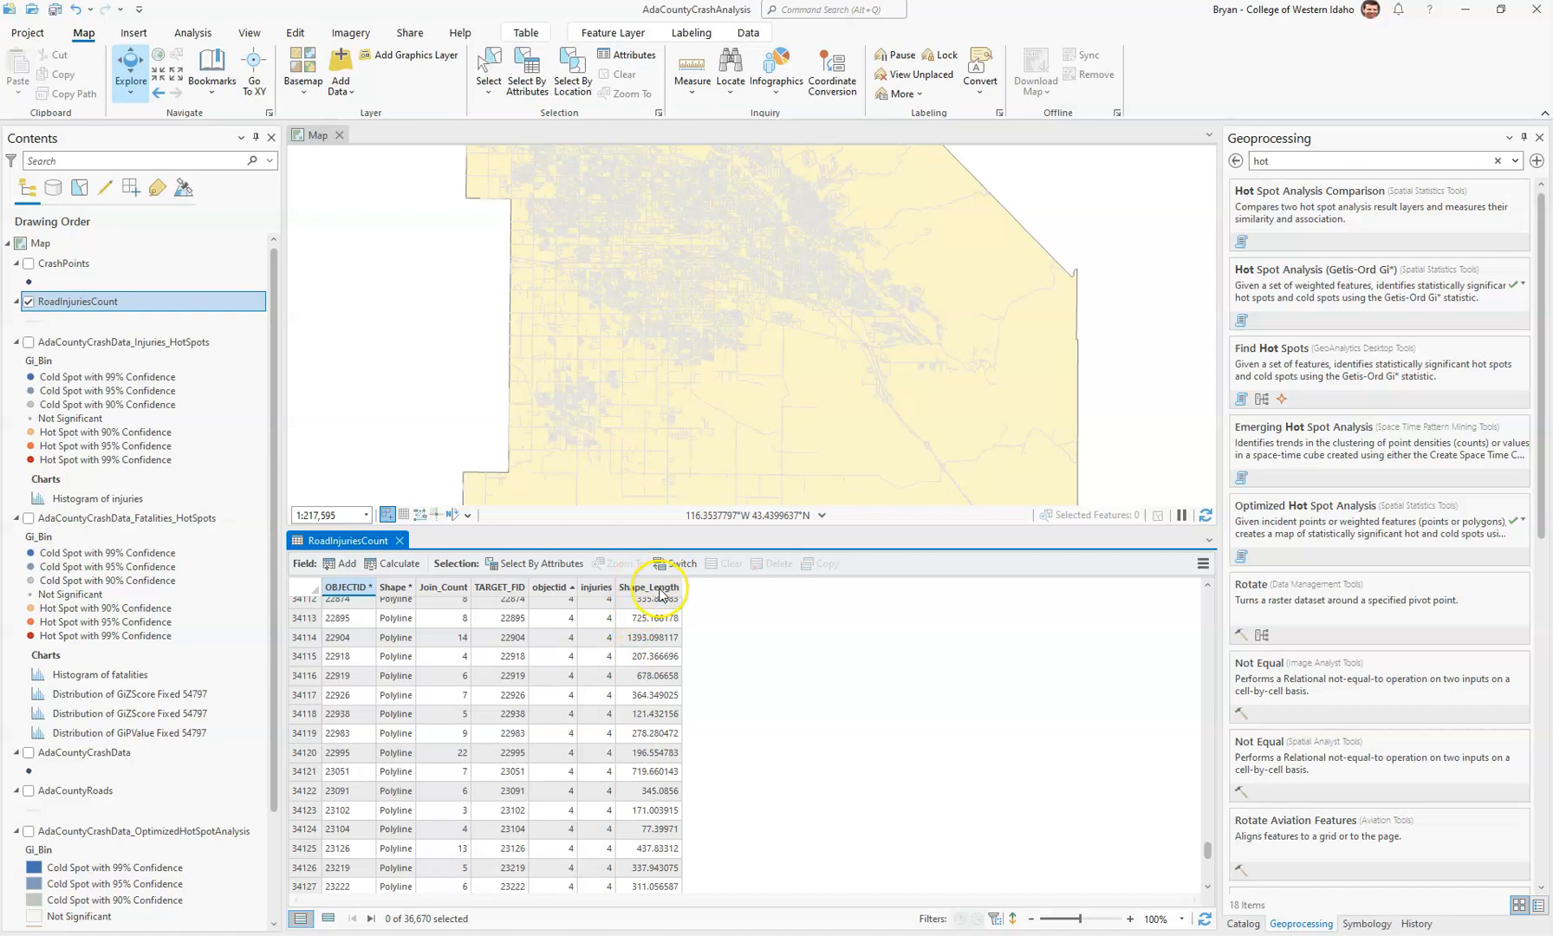
mouse_move(659, 597)
left_click(683, 624)
Step: Add a field to the RoadInjuriesCount table with name and alias RoadLengthMi and data type Double
left_click(345, 564)
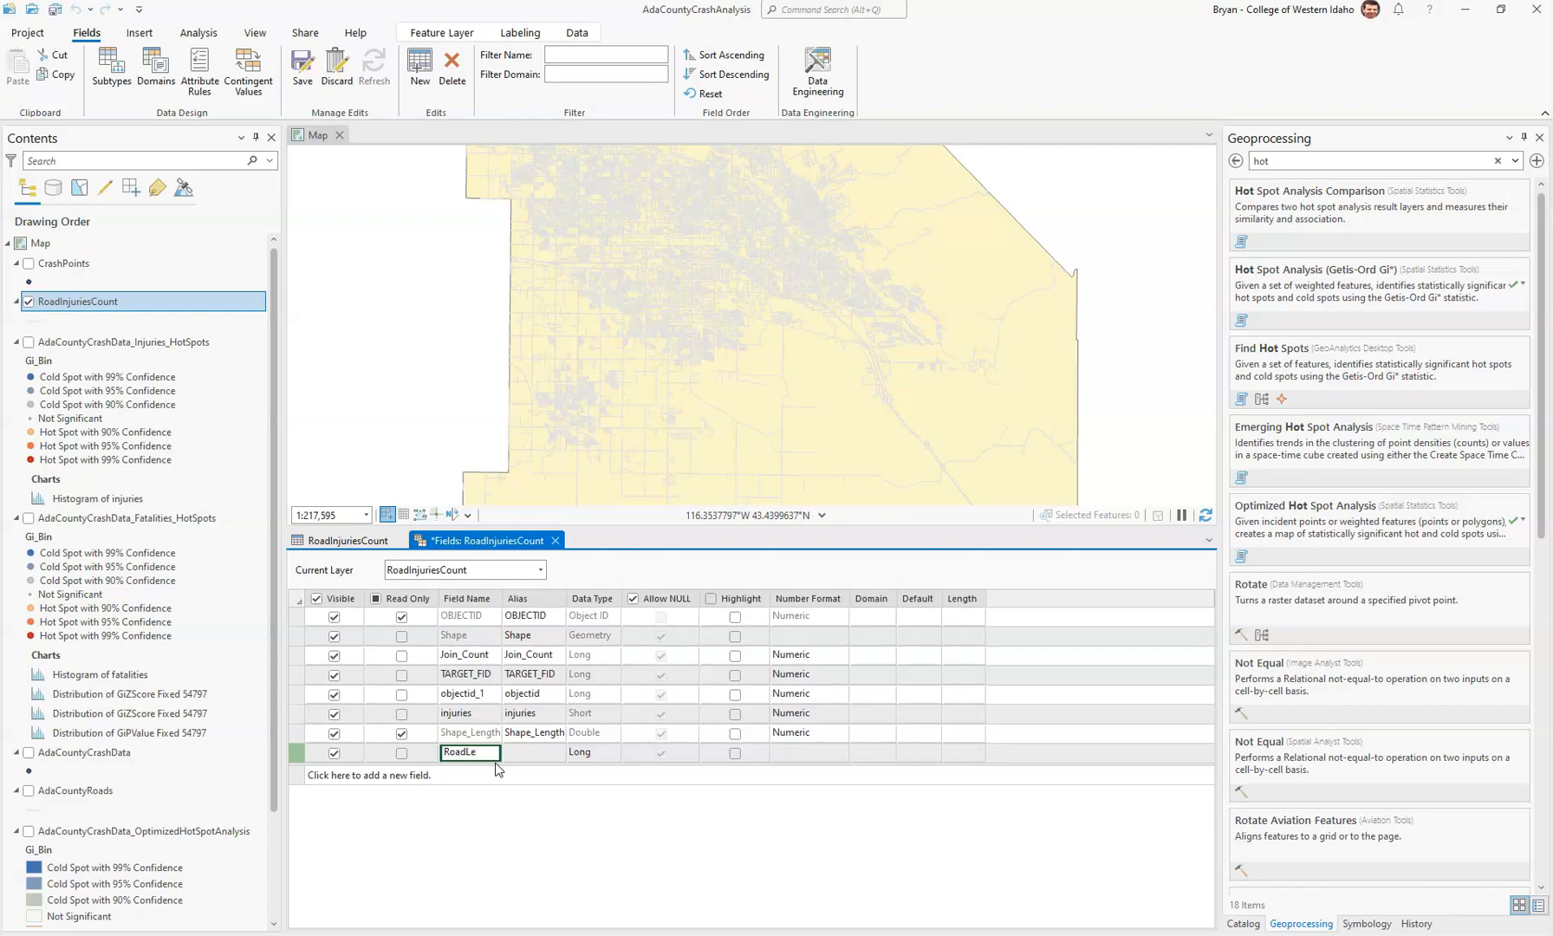
type("RoadLengthMi")
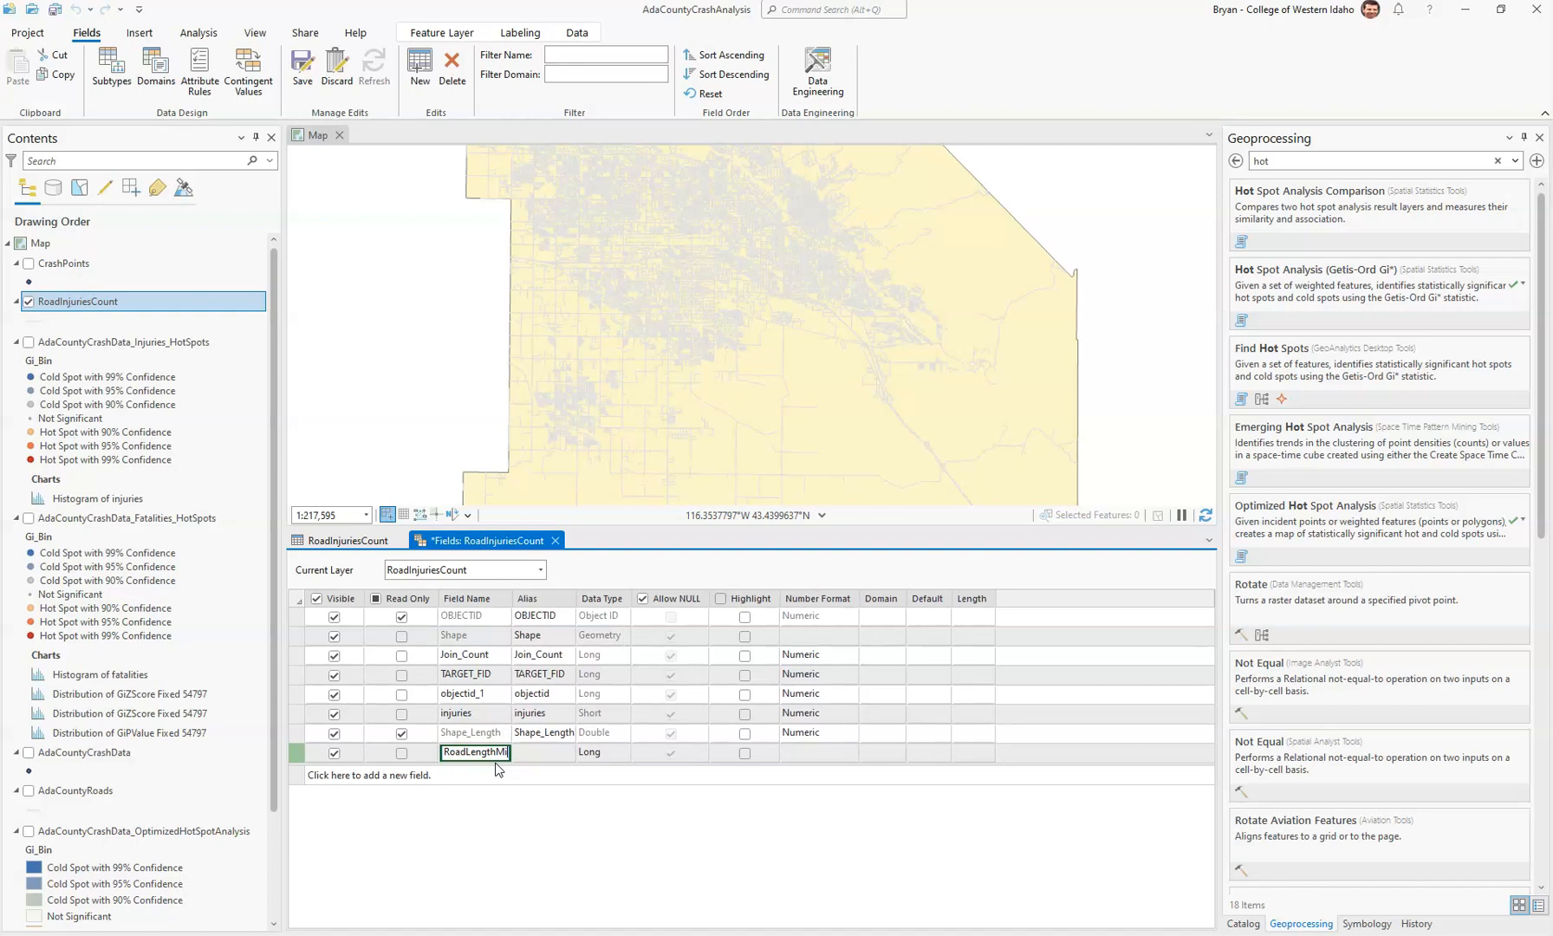
key("Tab")
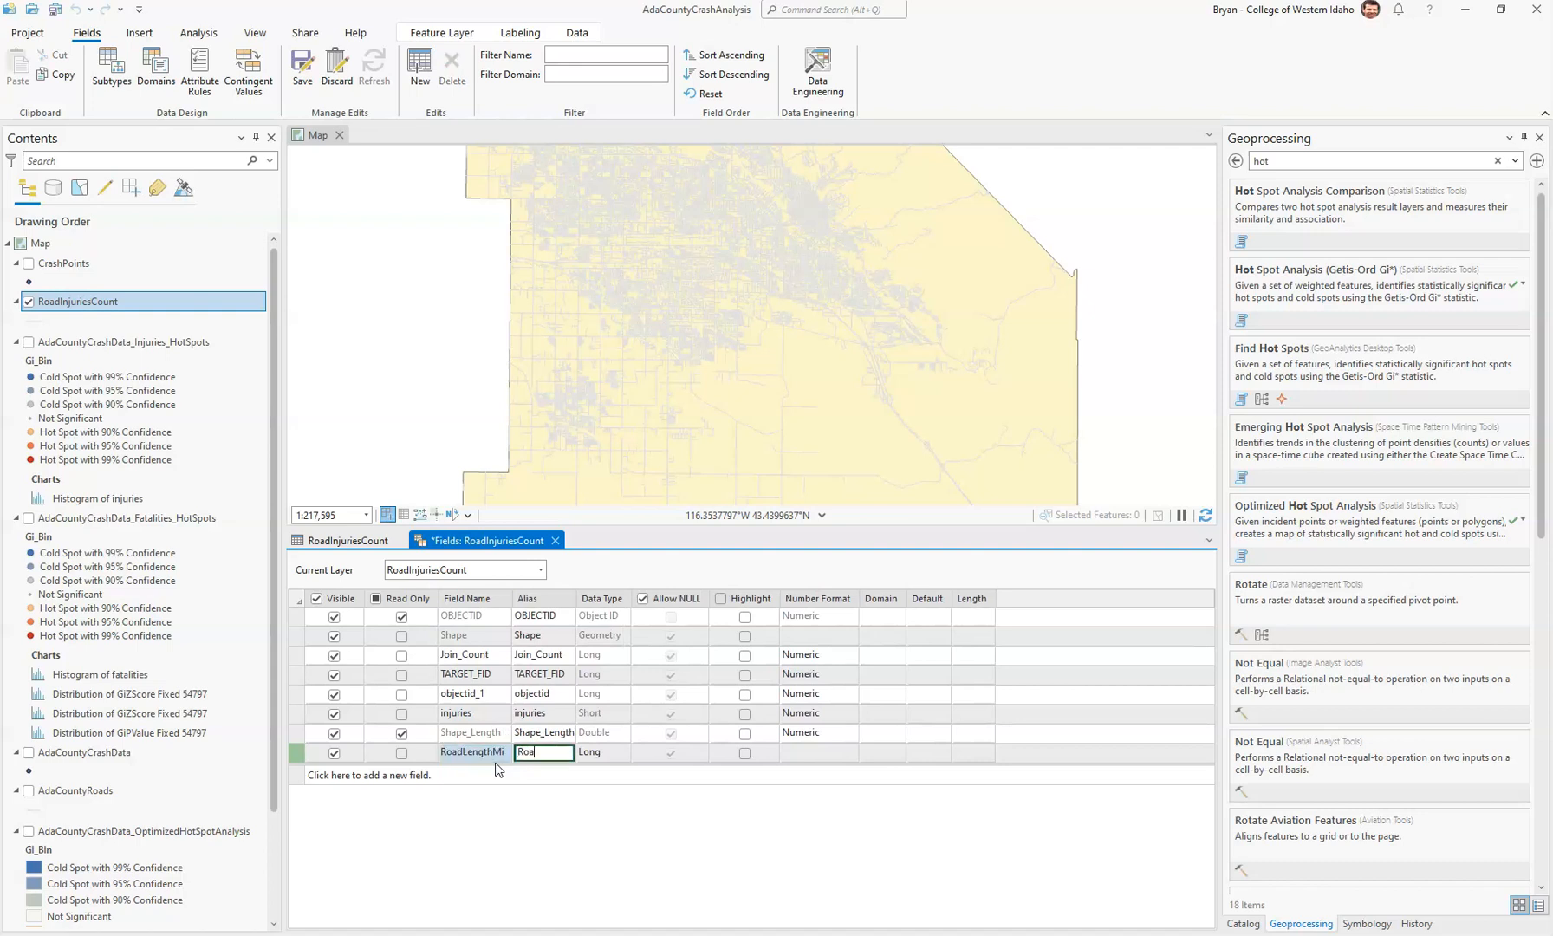
type("RoadLengthMi")
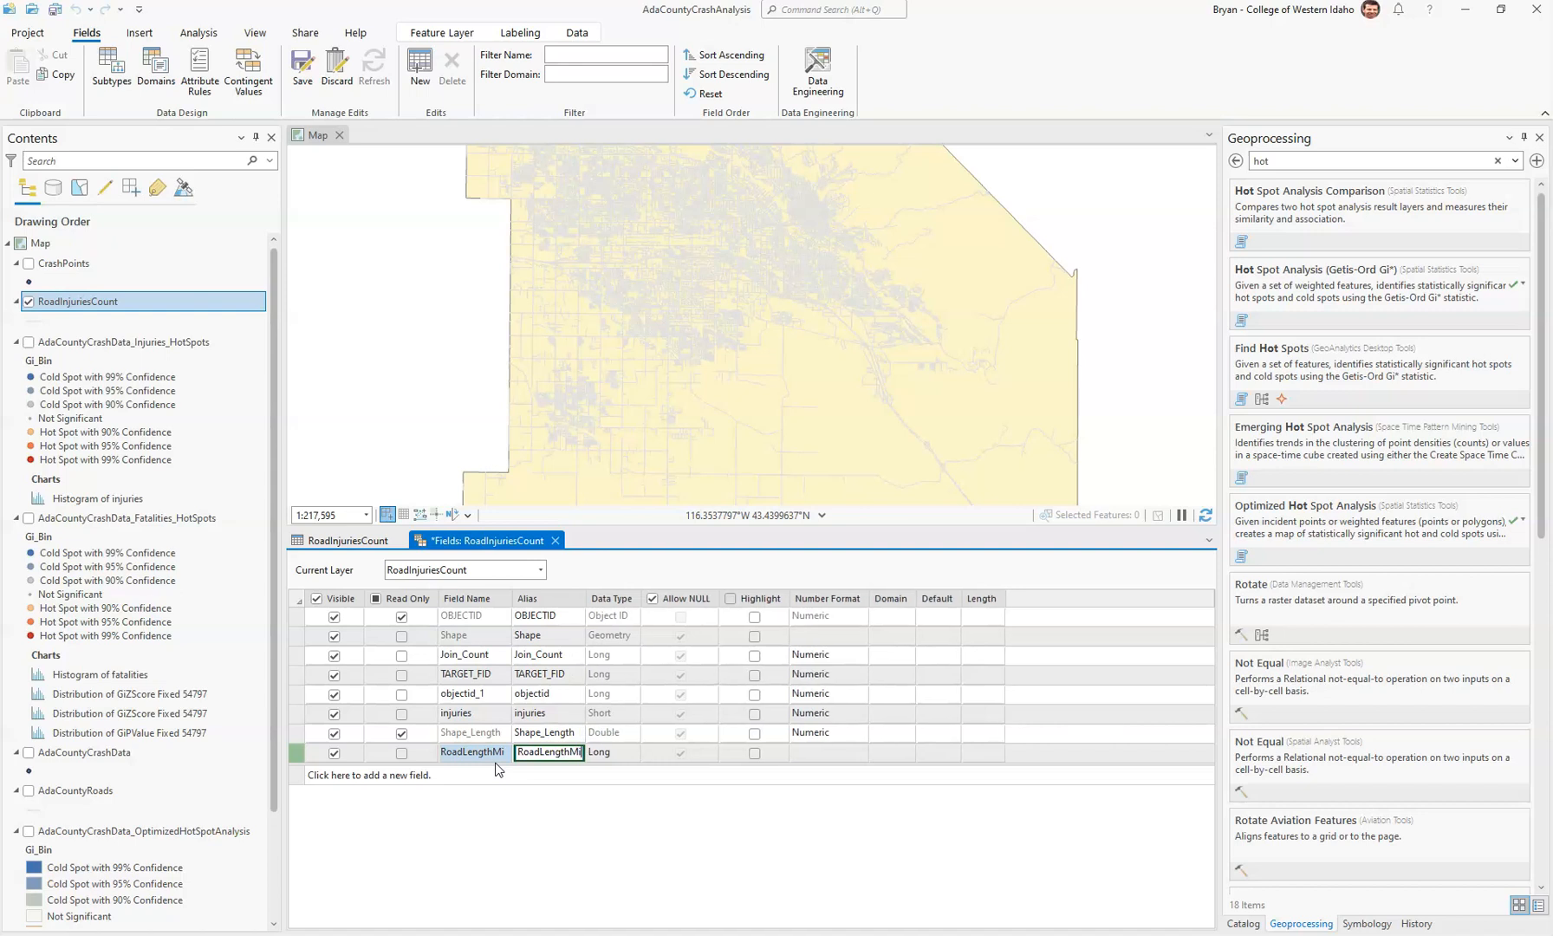
left_click(611, 753)
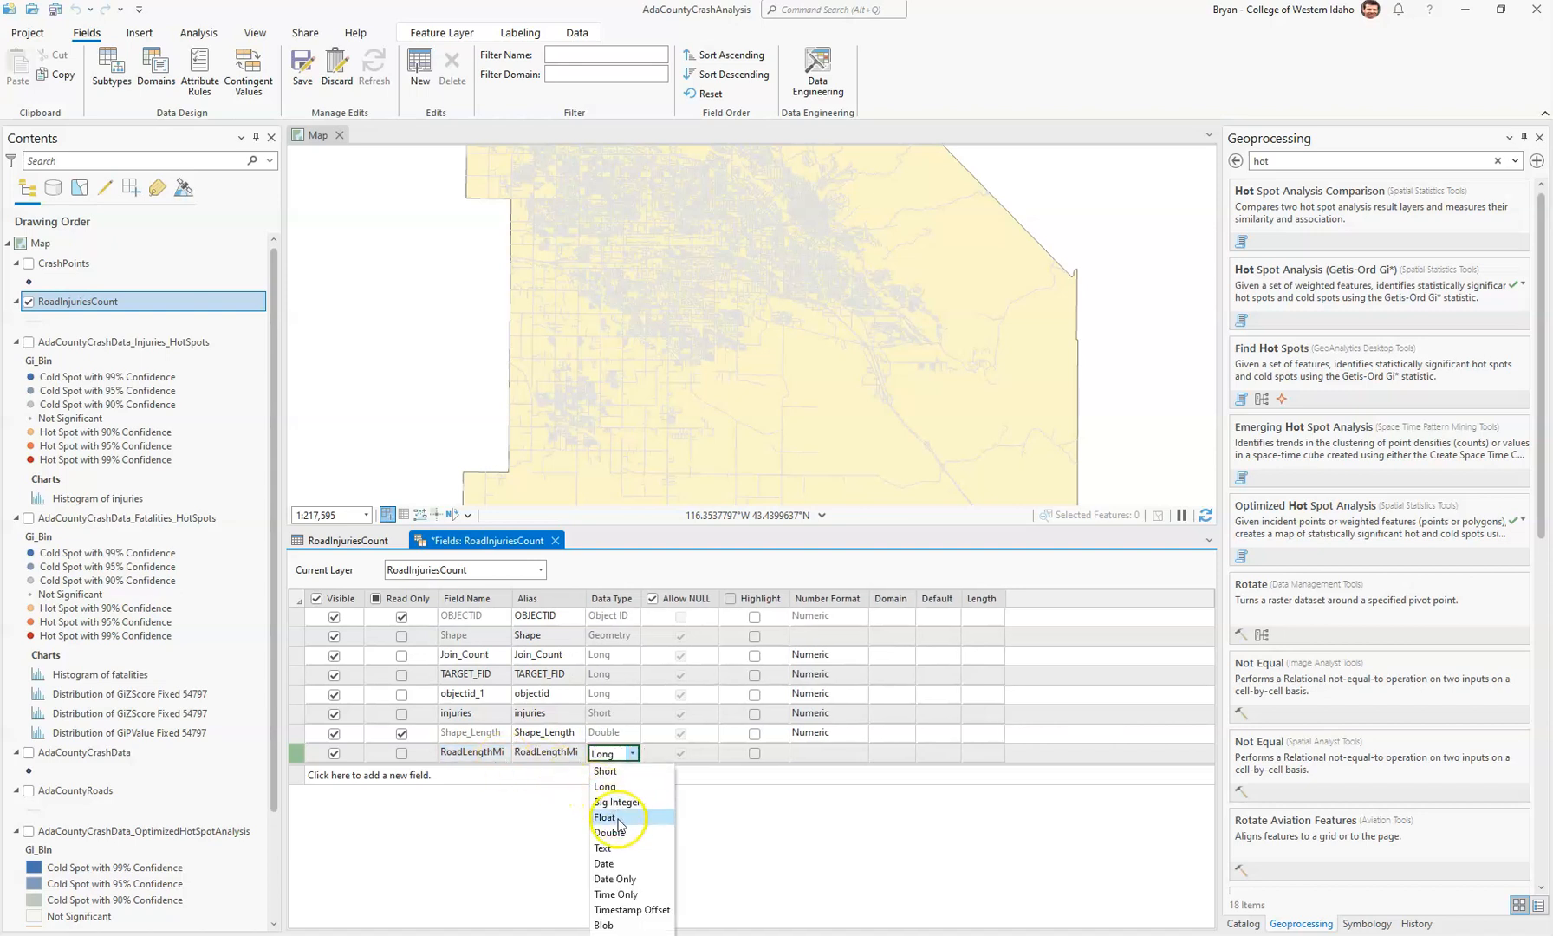
left_click(615, 832)
key("Tab")
key("Tab")
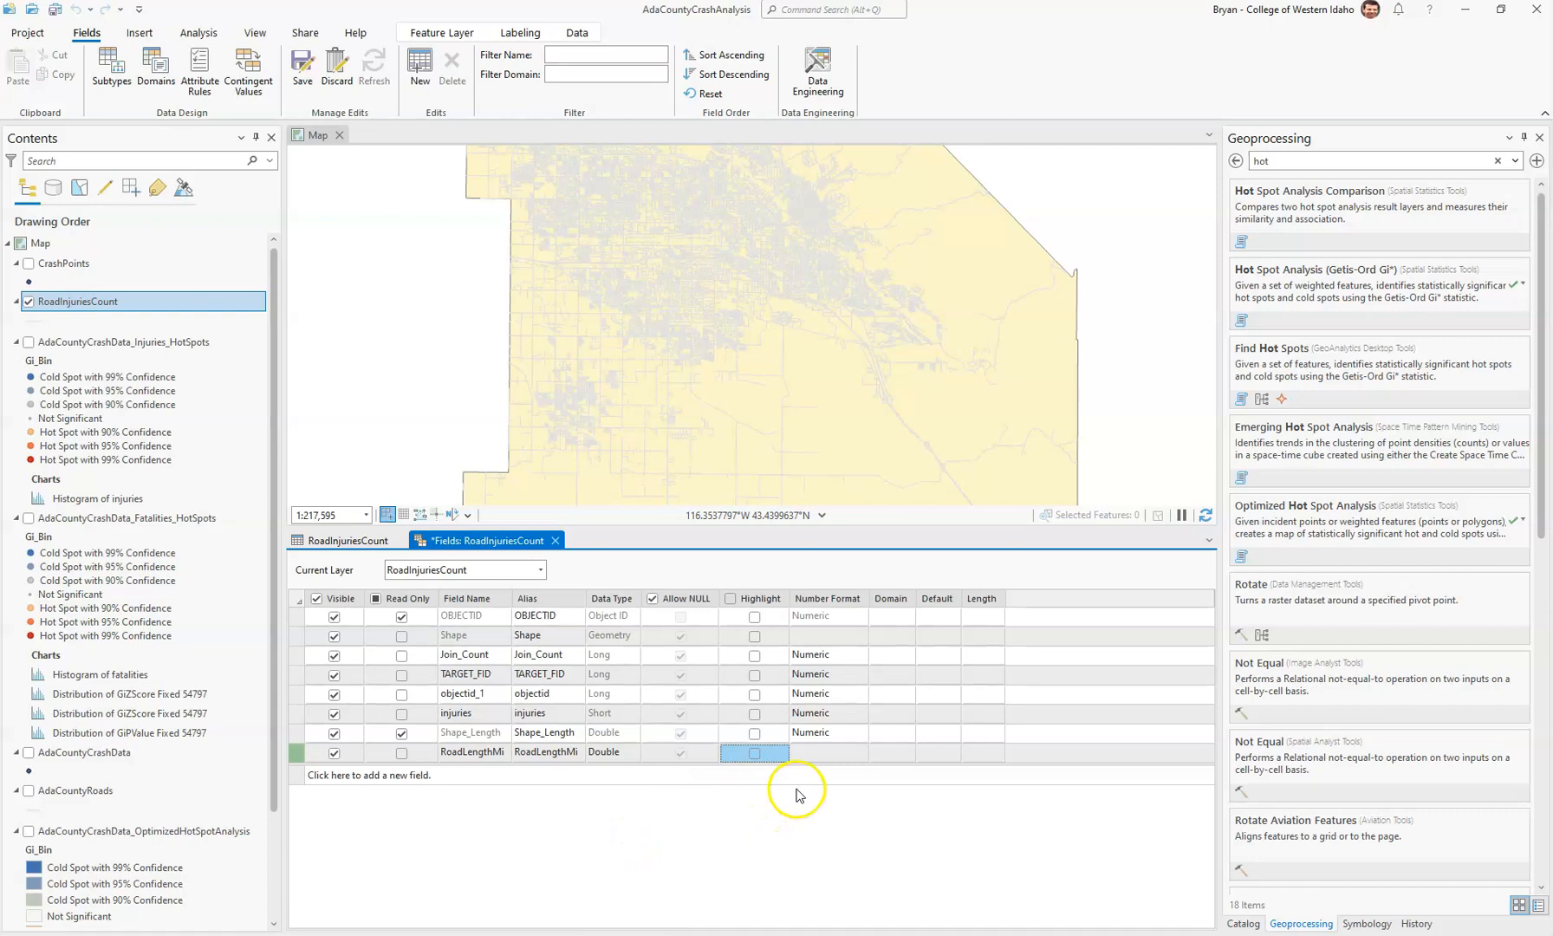
Step: Format the RoadLengthMi field as Numeric with 3 decimal places and right alignment, then save the field changes and close the Fields view
left_click(848, 755)
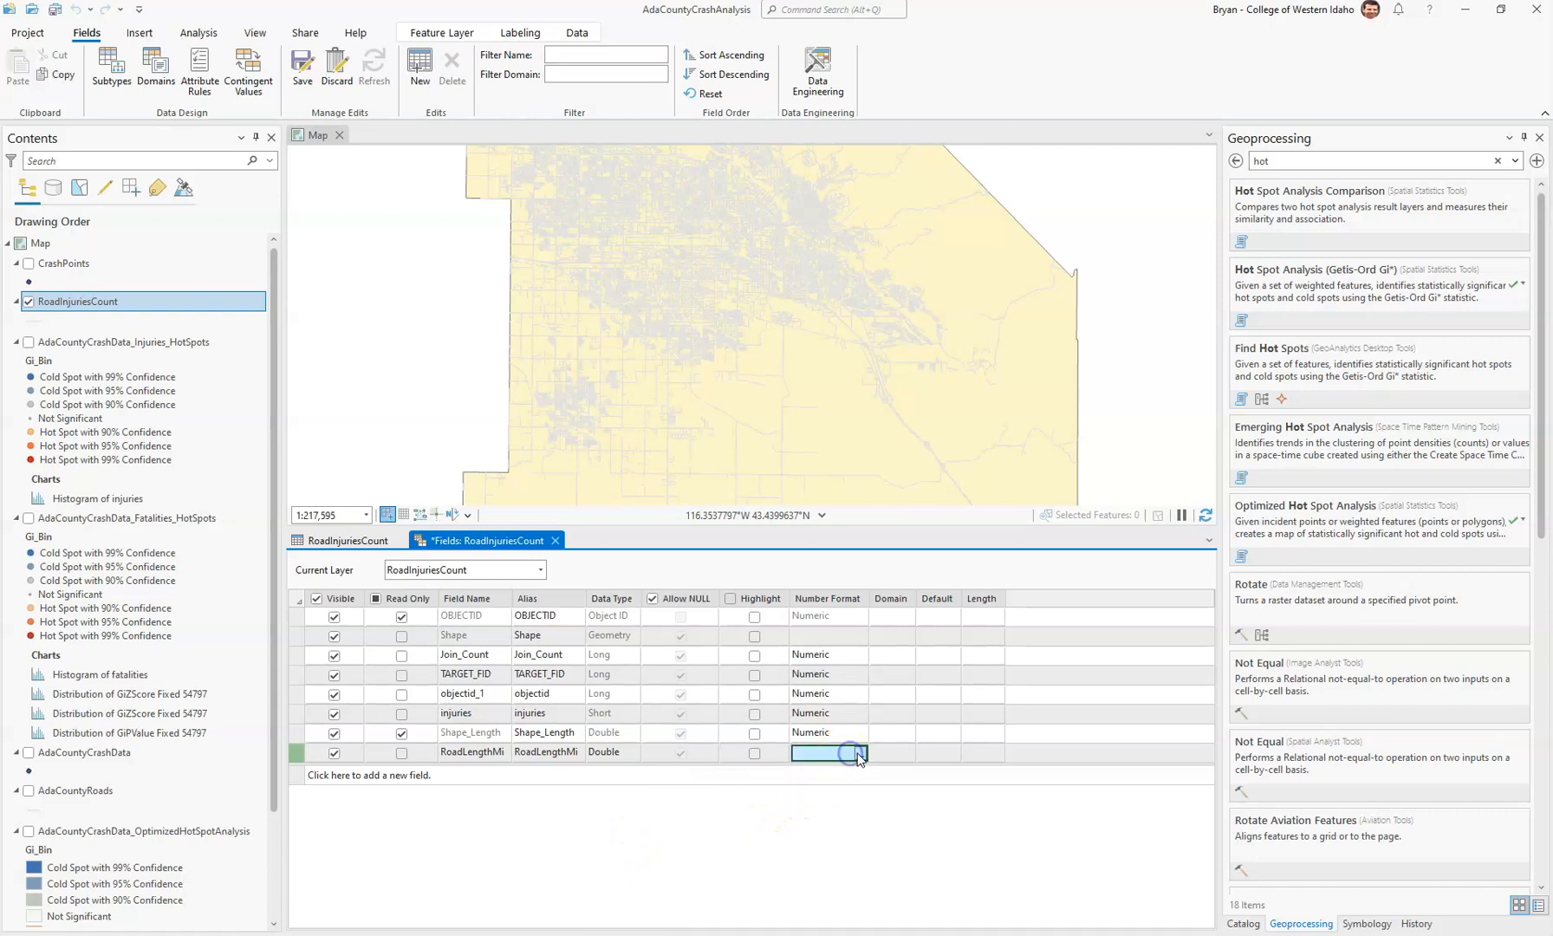
left_click(859, 754)
left_click(821, 343)
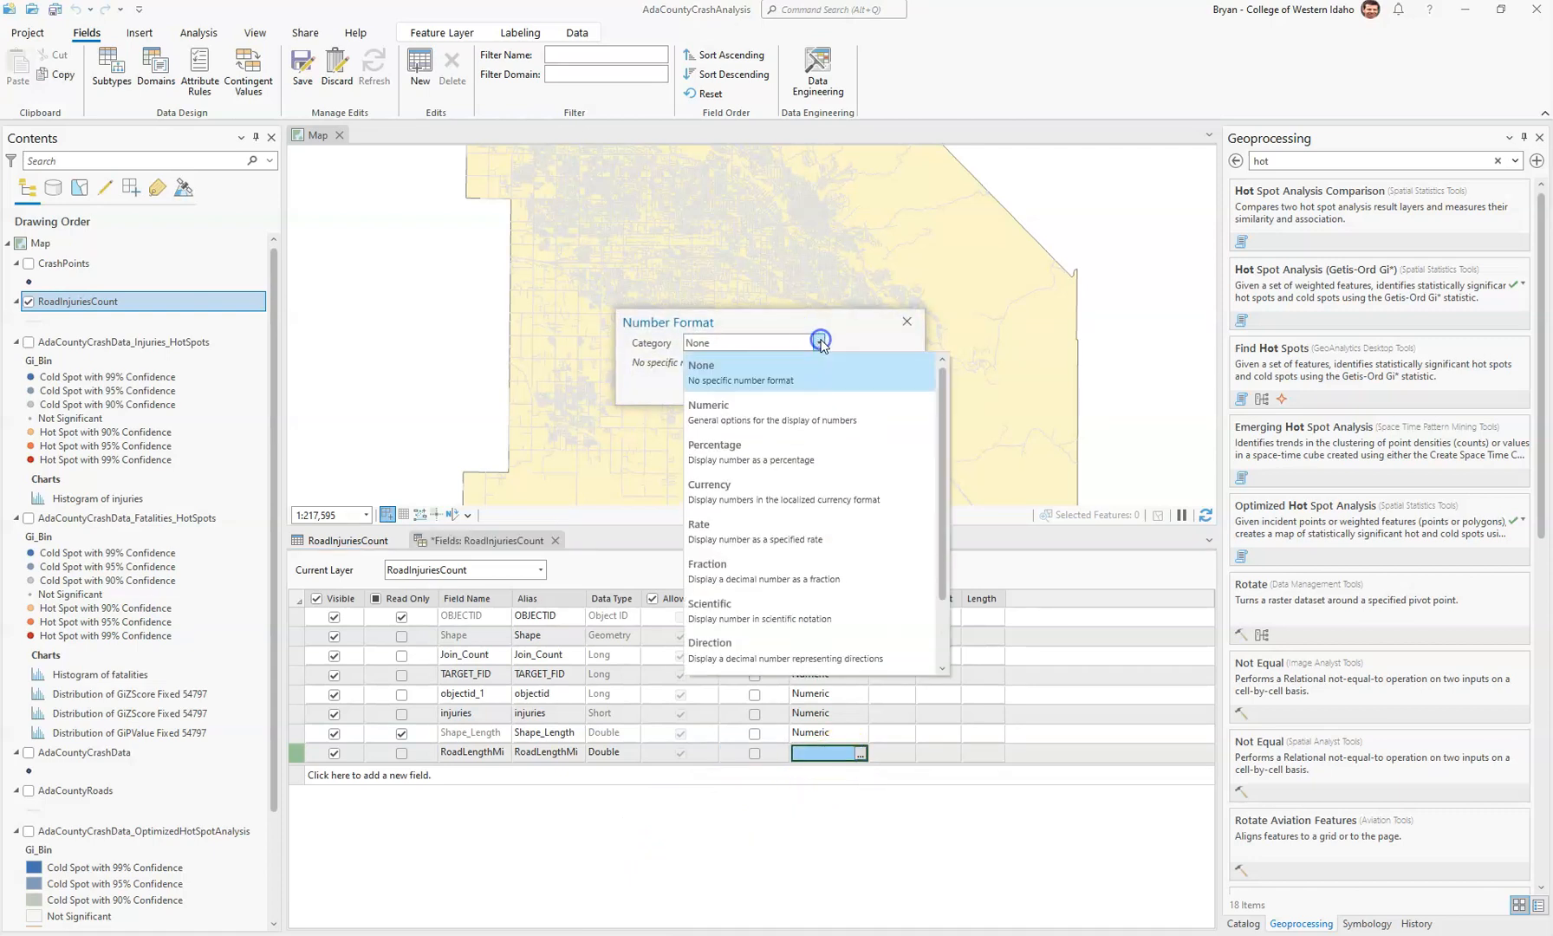
left_click(774, 423)
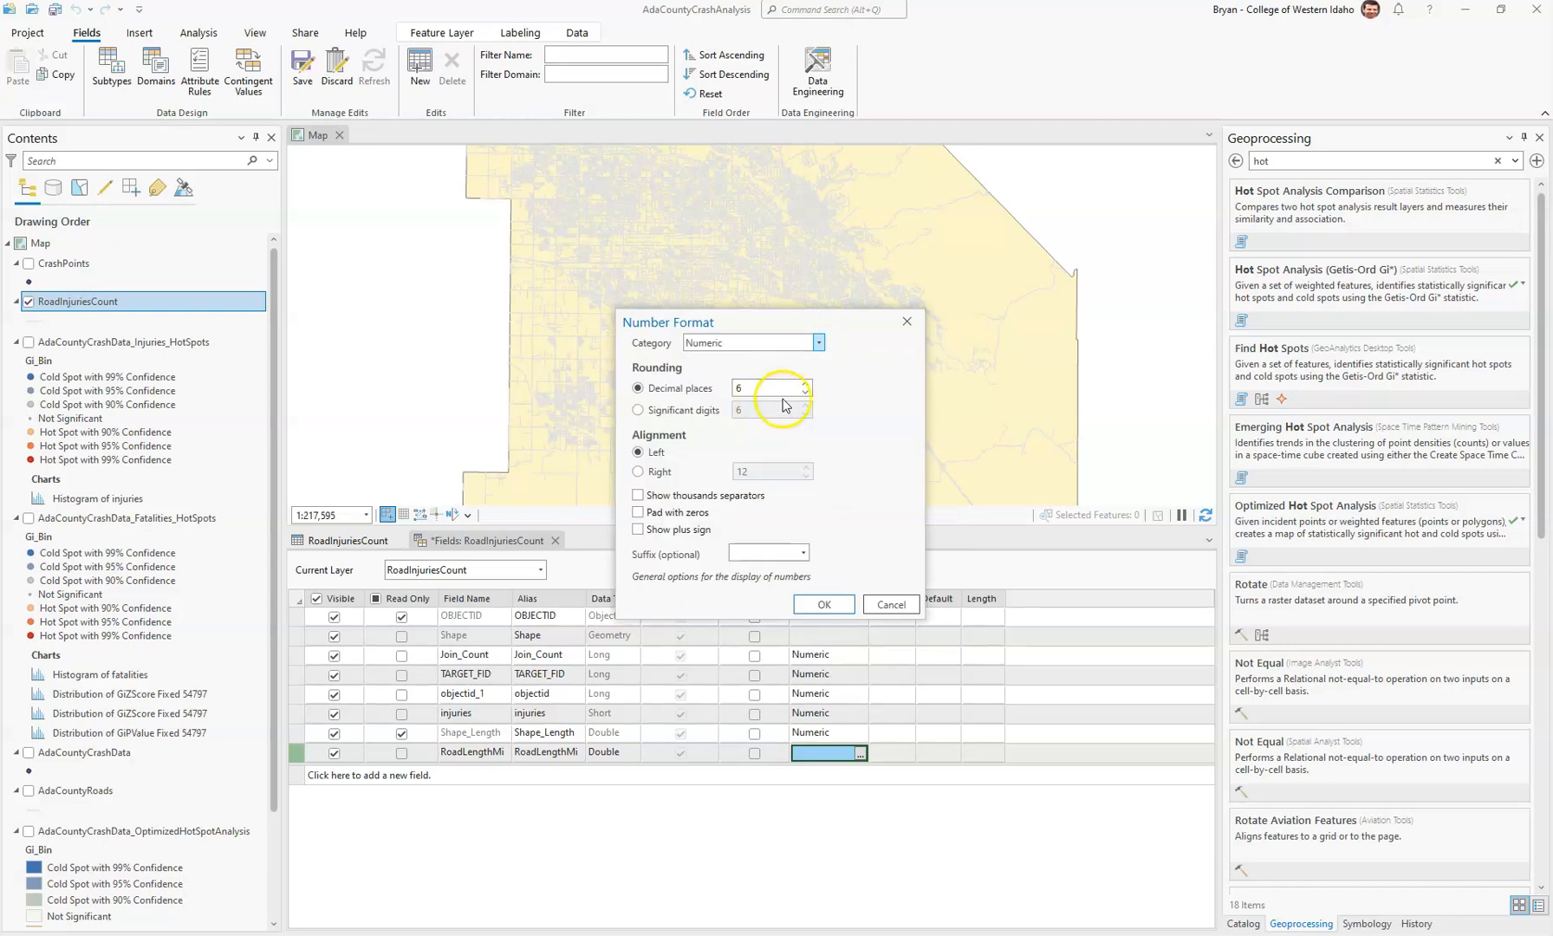
left_click(805, 393)
left_click(806, 394)
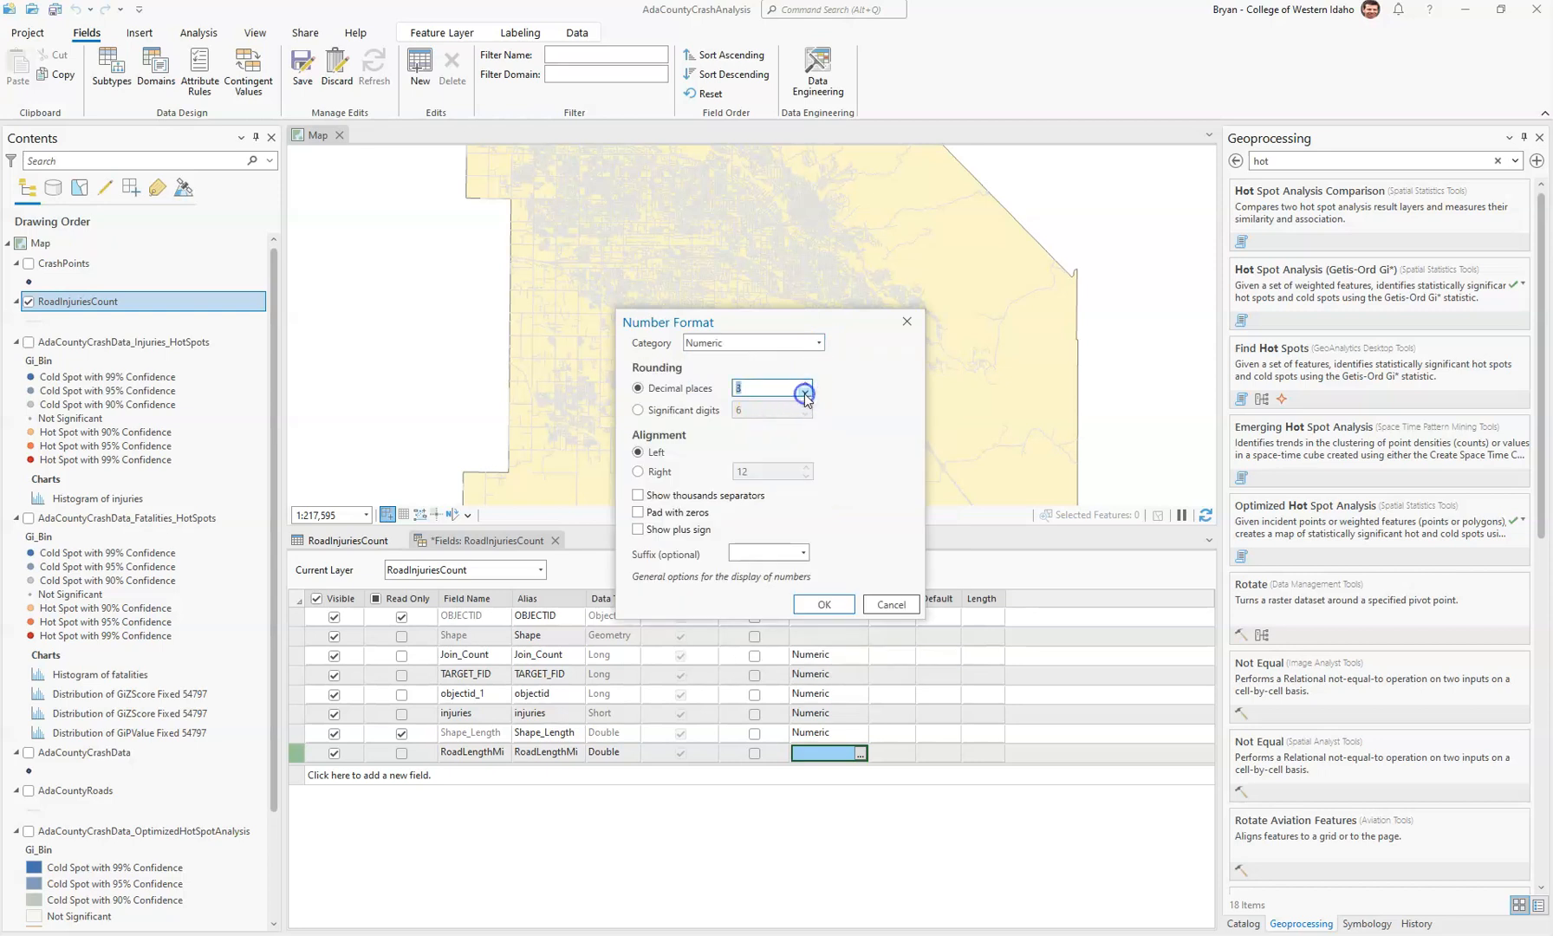
left_click(661, 472)
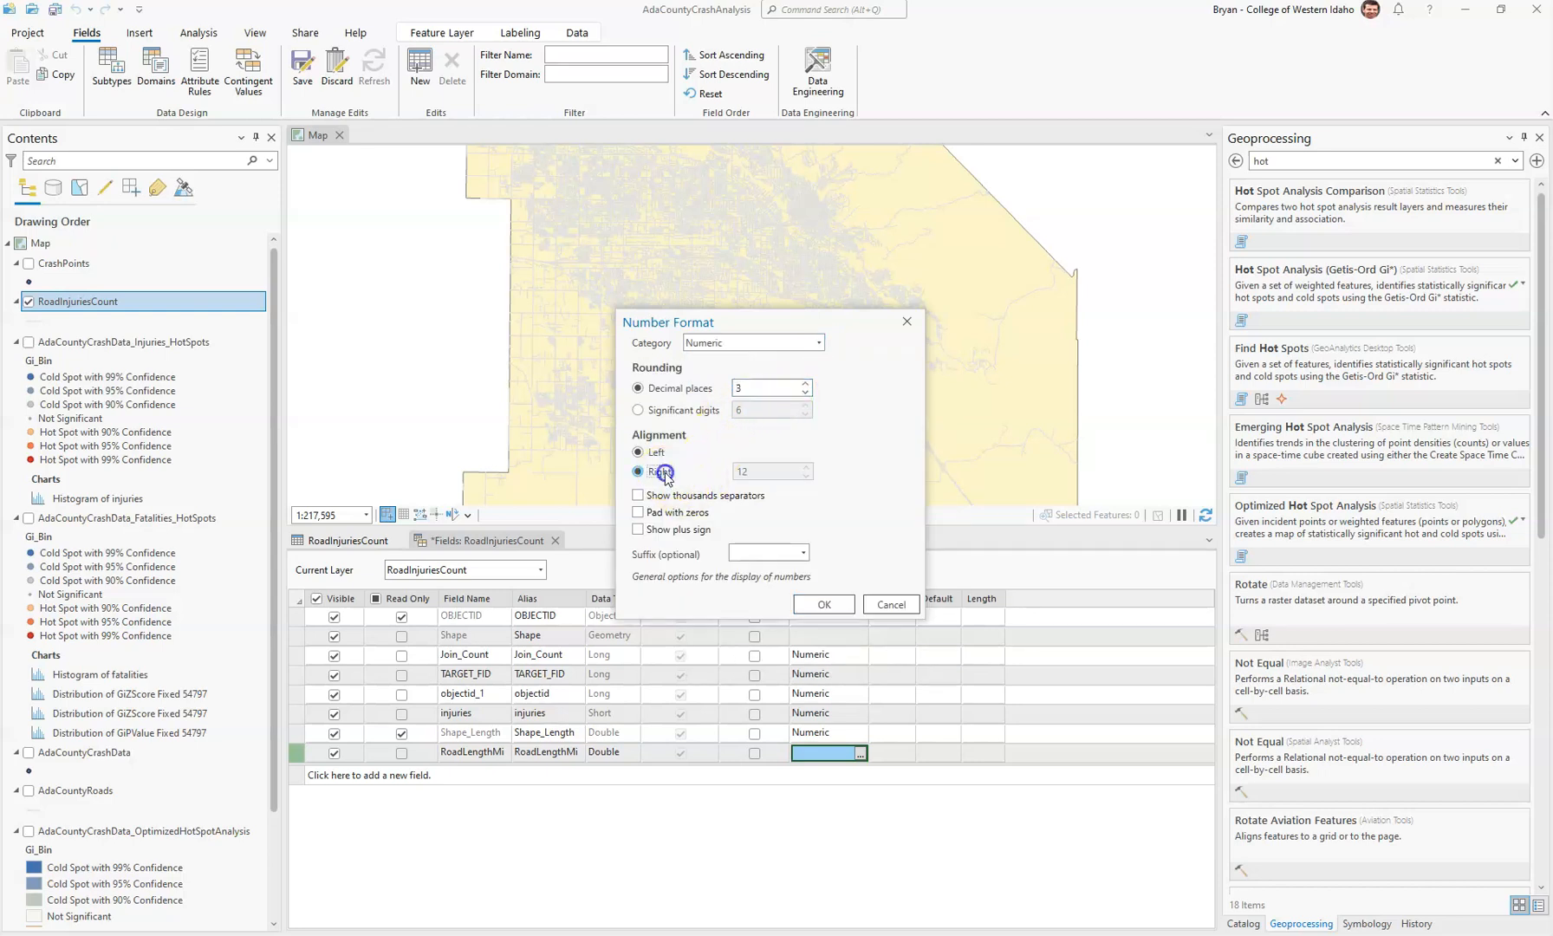
left_click(825, 605)
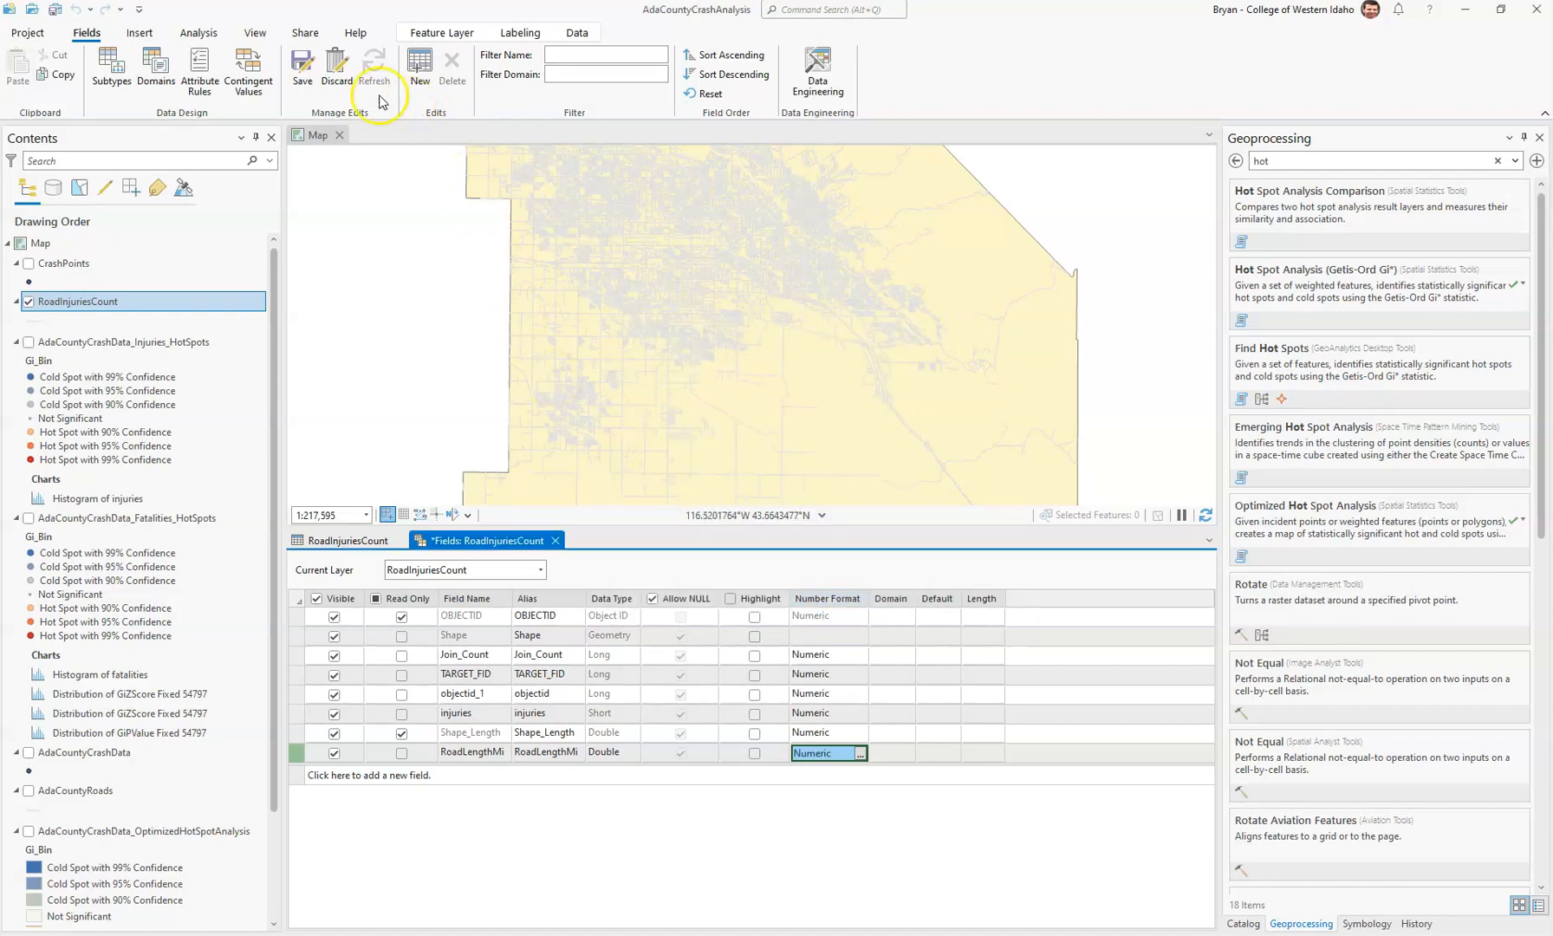
left_click(303, 81)
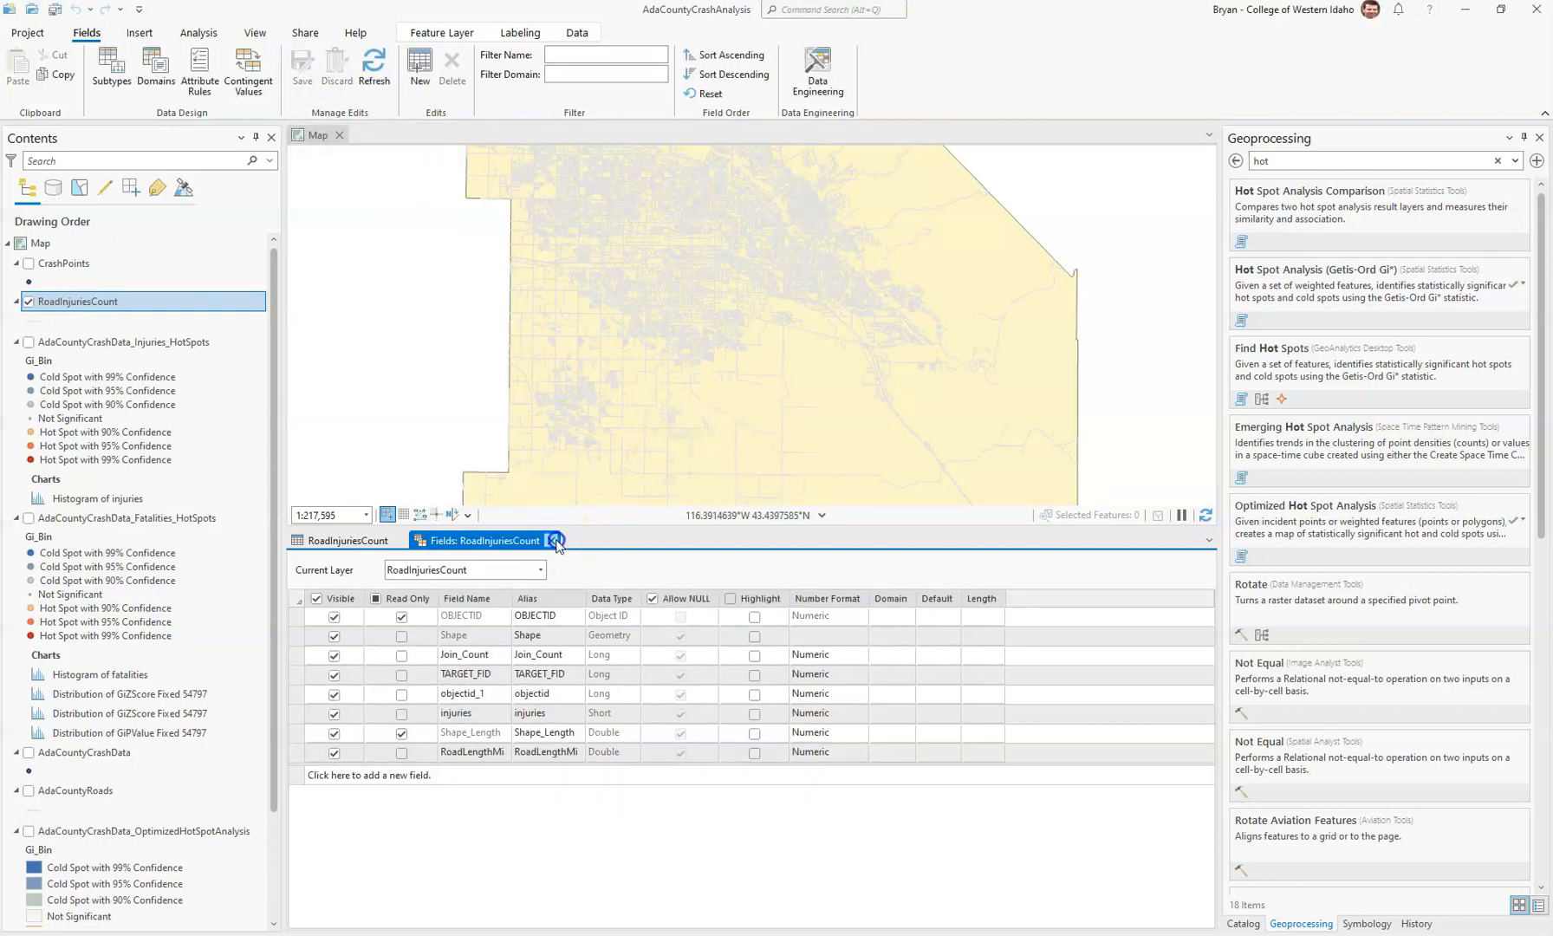
left_click(554, 541)
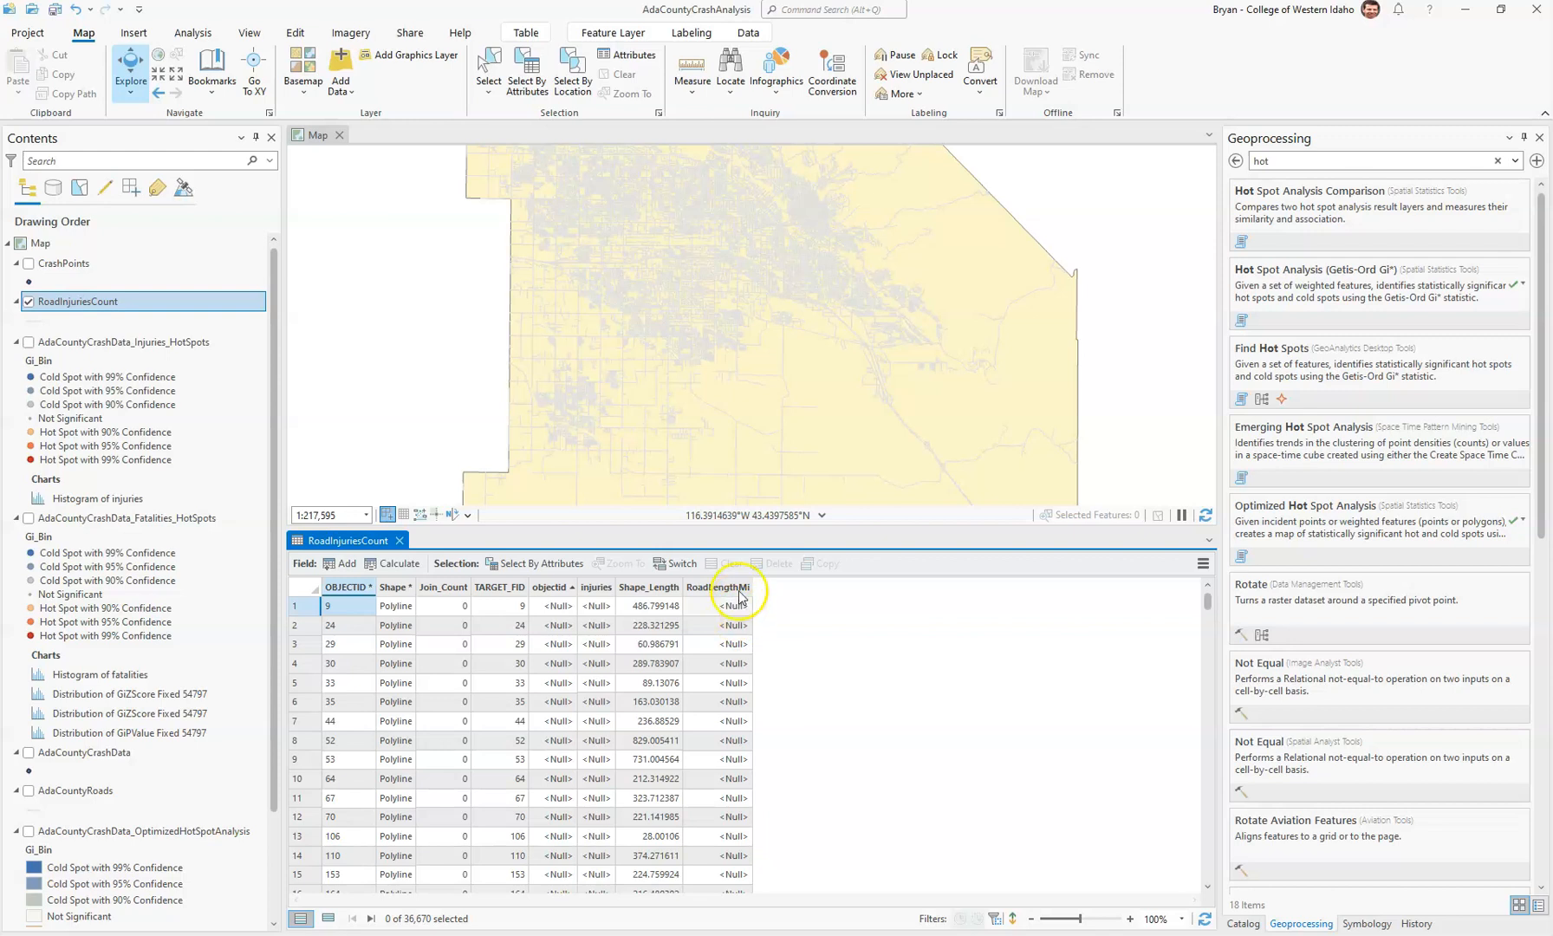
Step: Calculate the RoadLengthMi field with the Python expression !Shape_Length! / 5280, replacing the existing expression
right_click(738, 589)
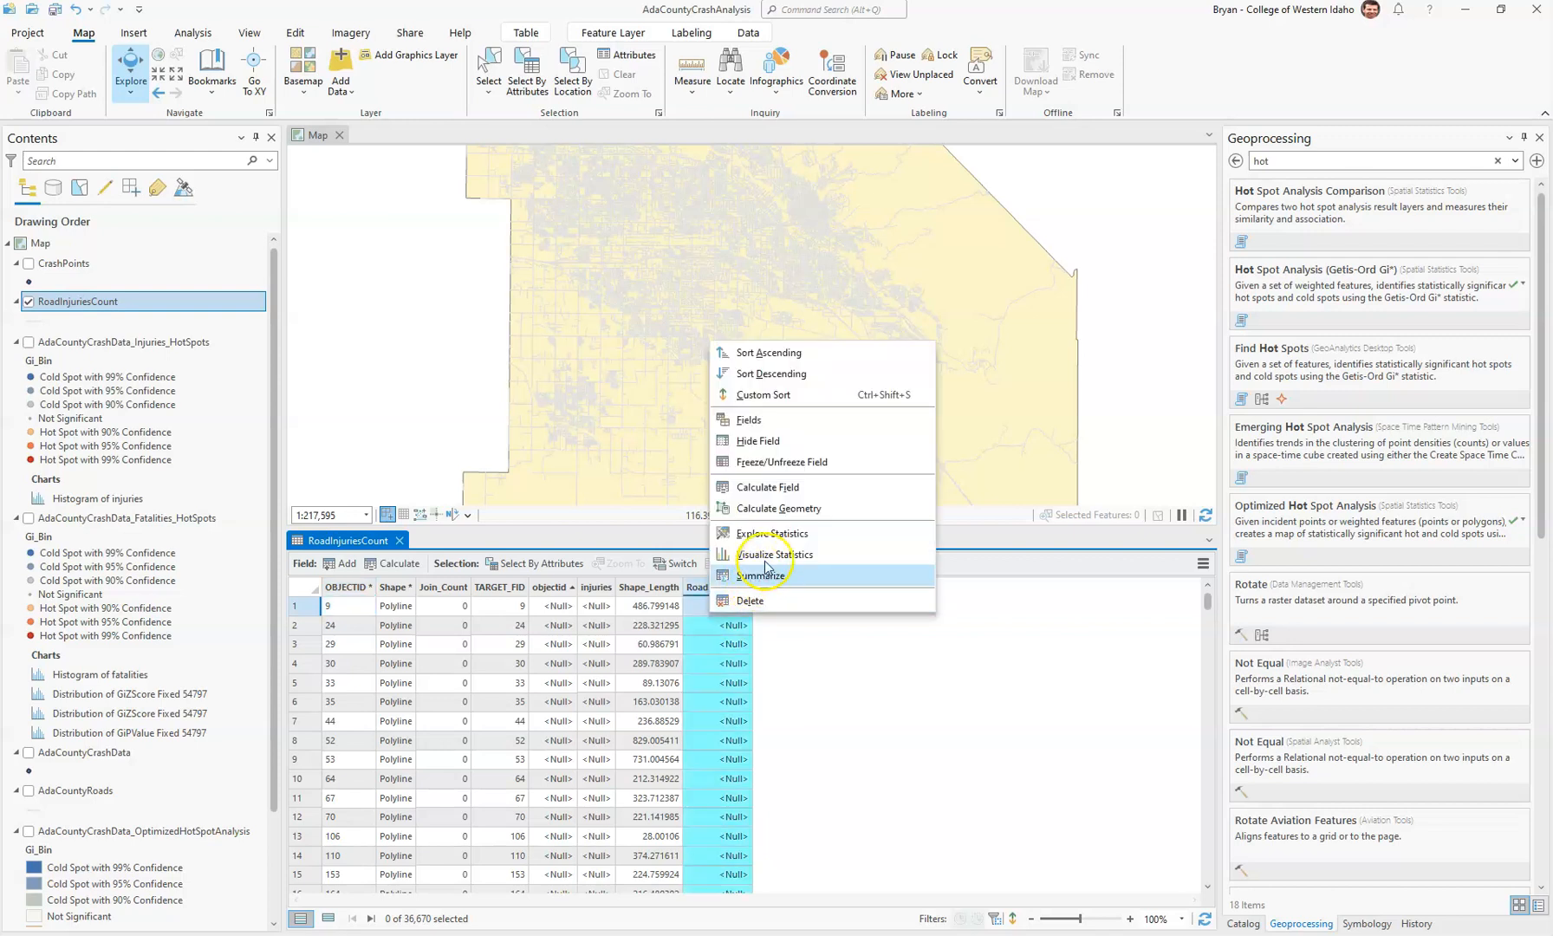
left_click(786, 490)
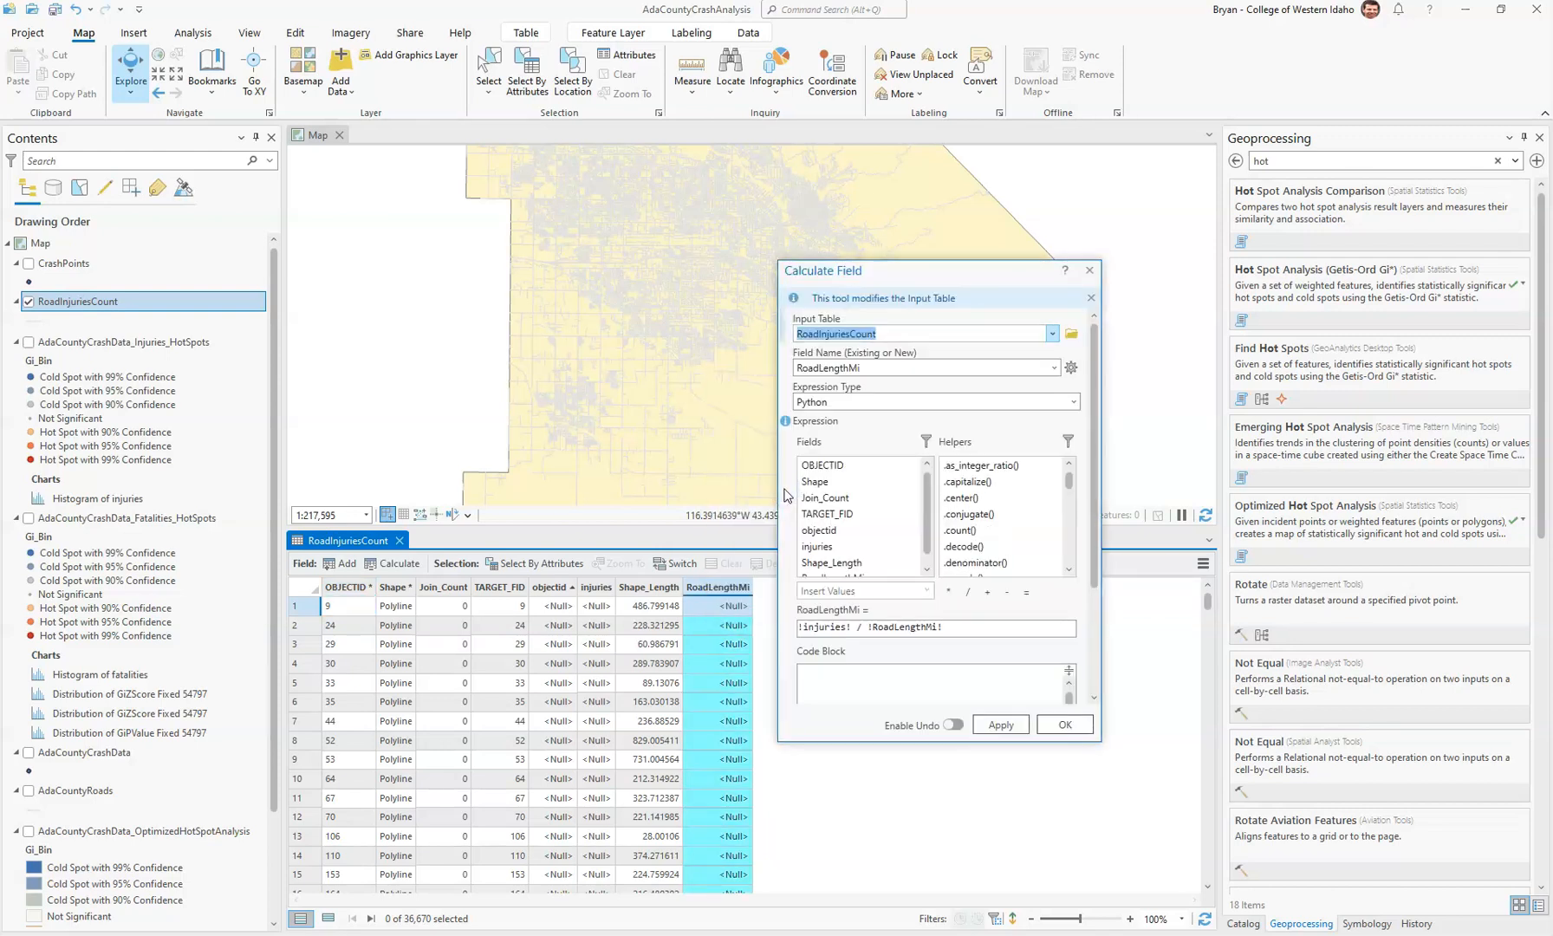
left_click_drag(954, 628, 732, 625)
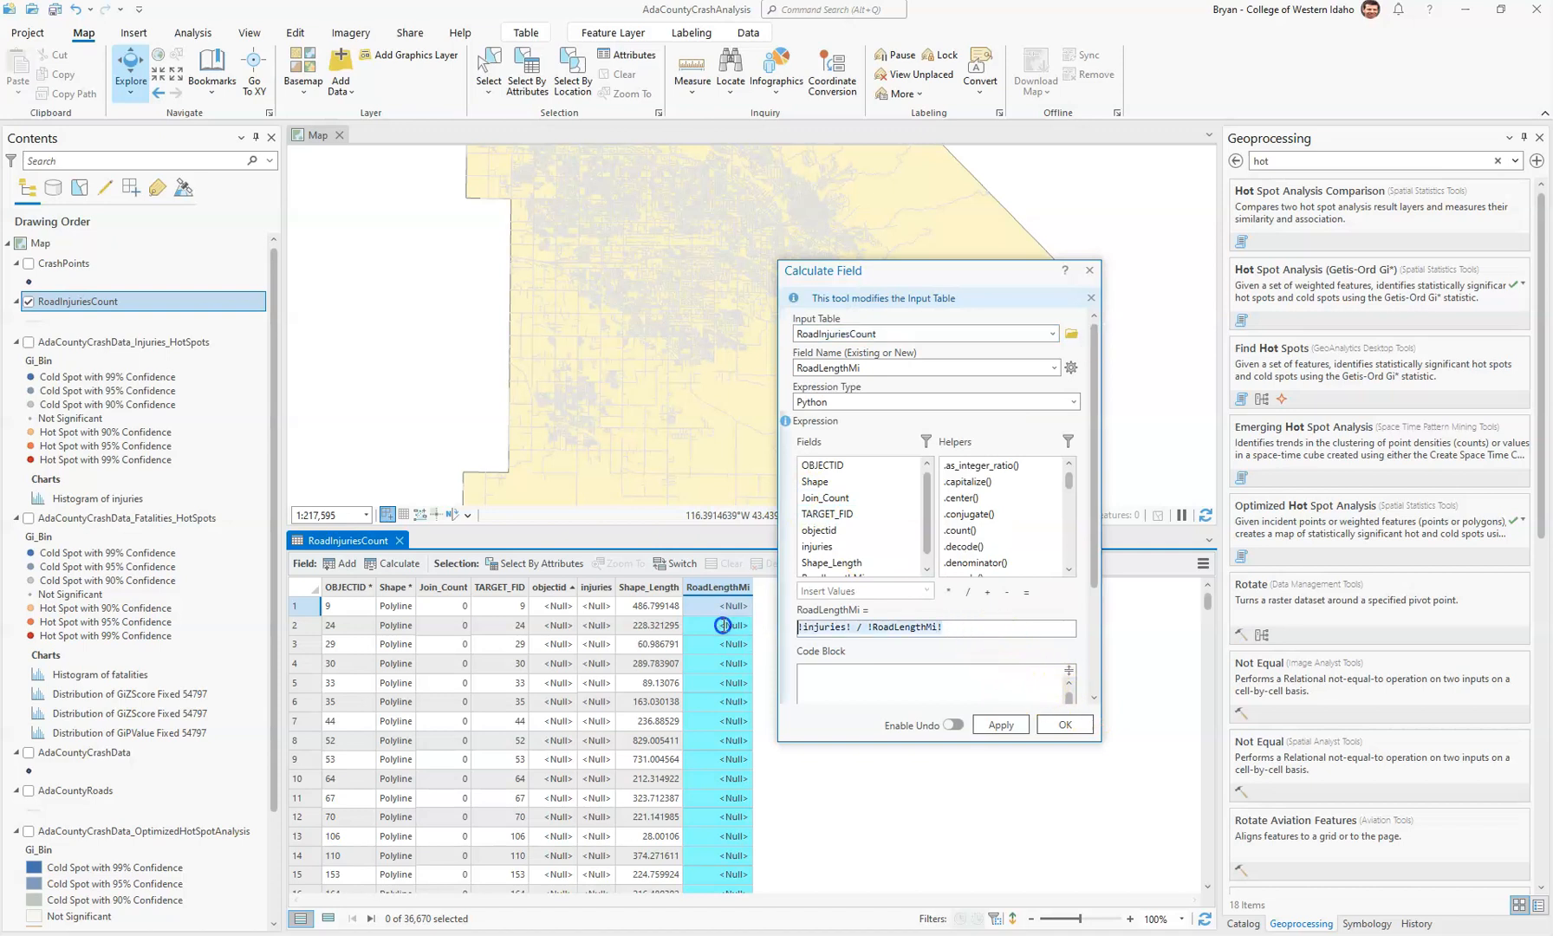
key("BackSpace")
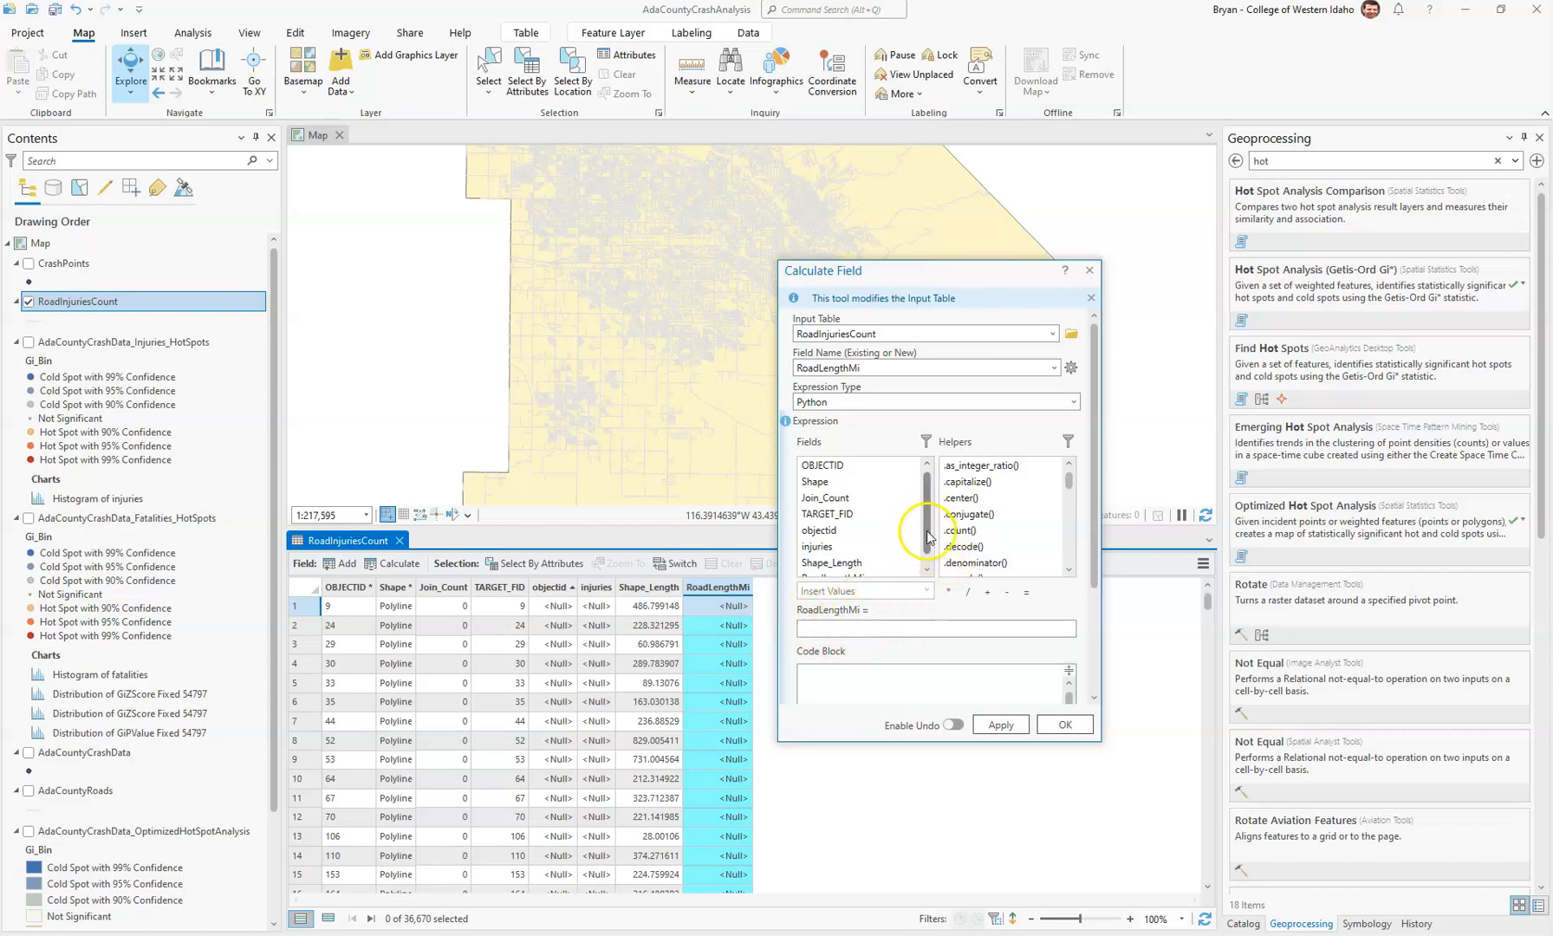
left_click_drag(927, 530, 929, 541)
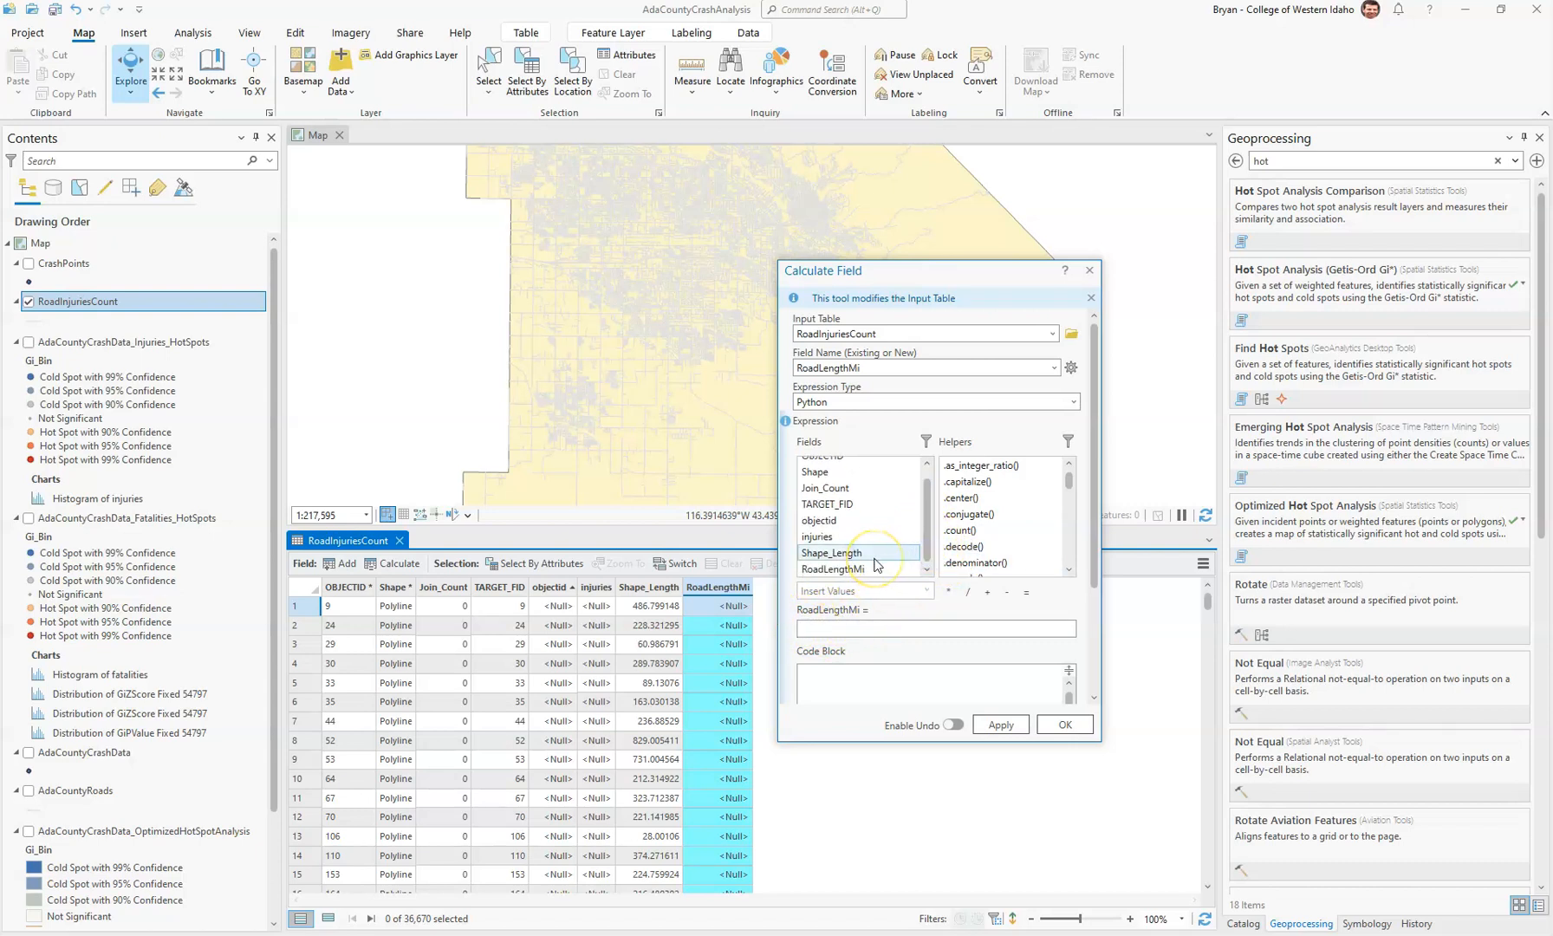
double_click(832, 553)
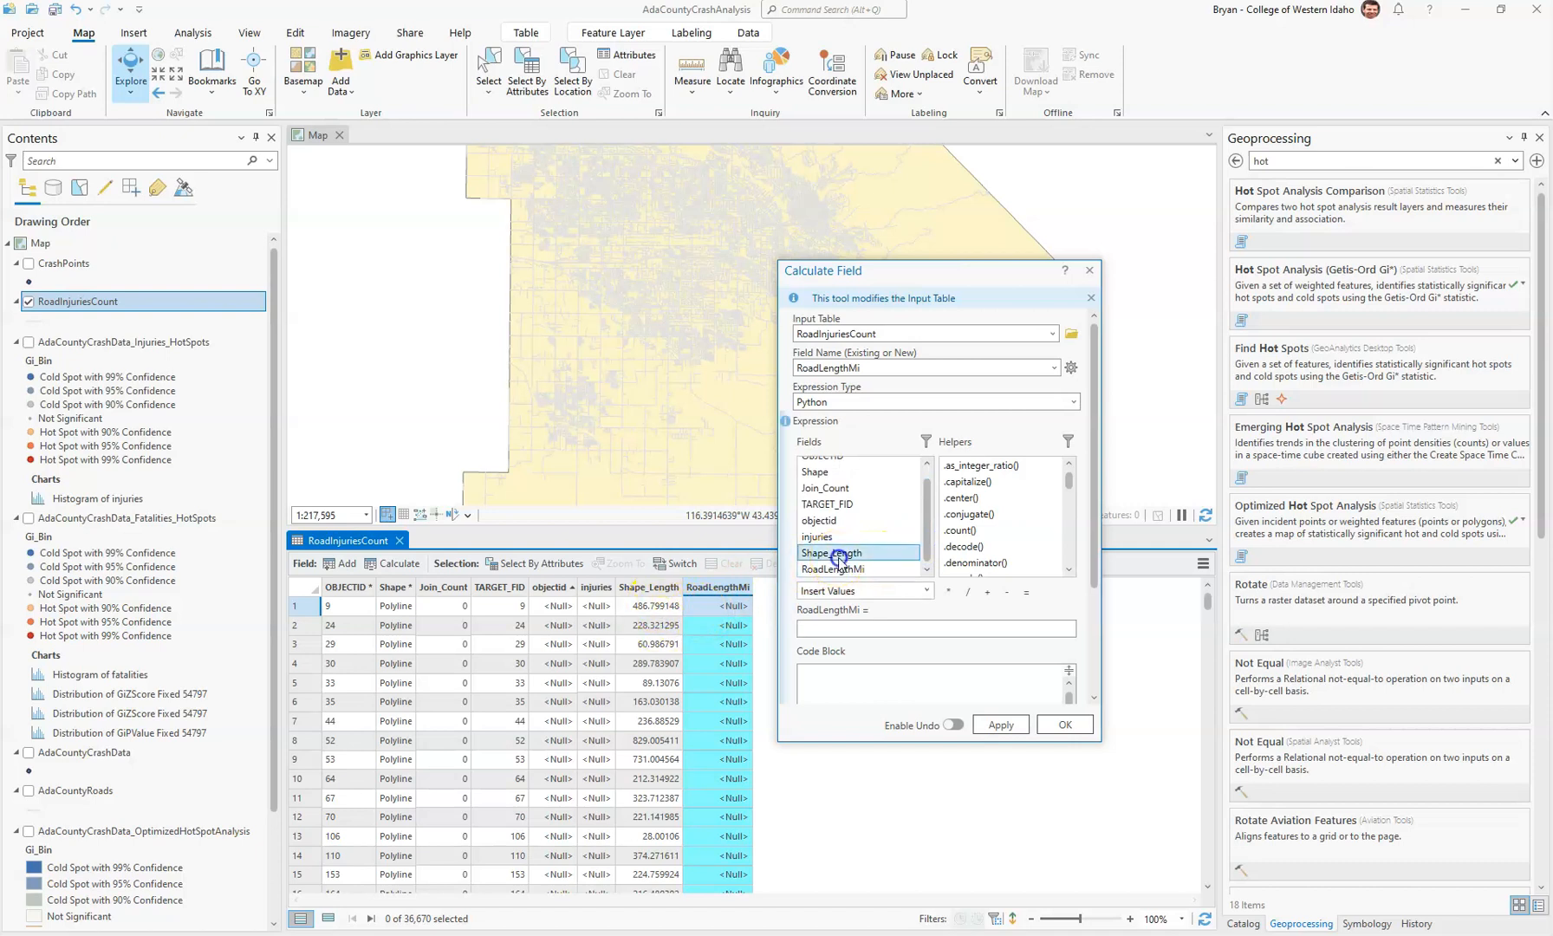
left_click(968, 593)
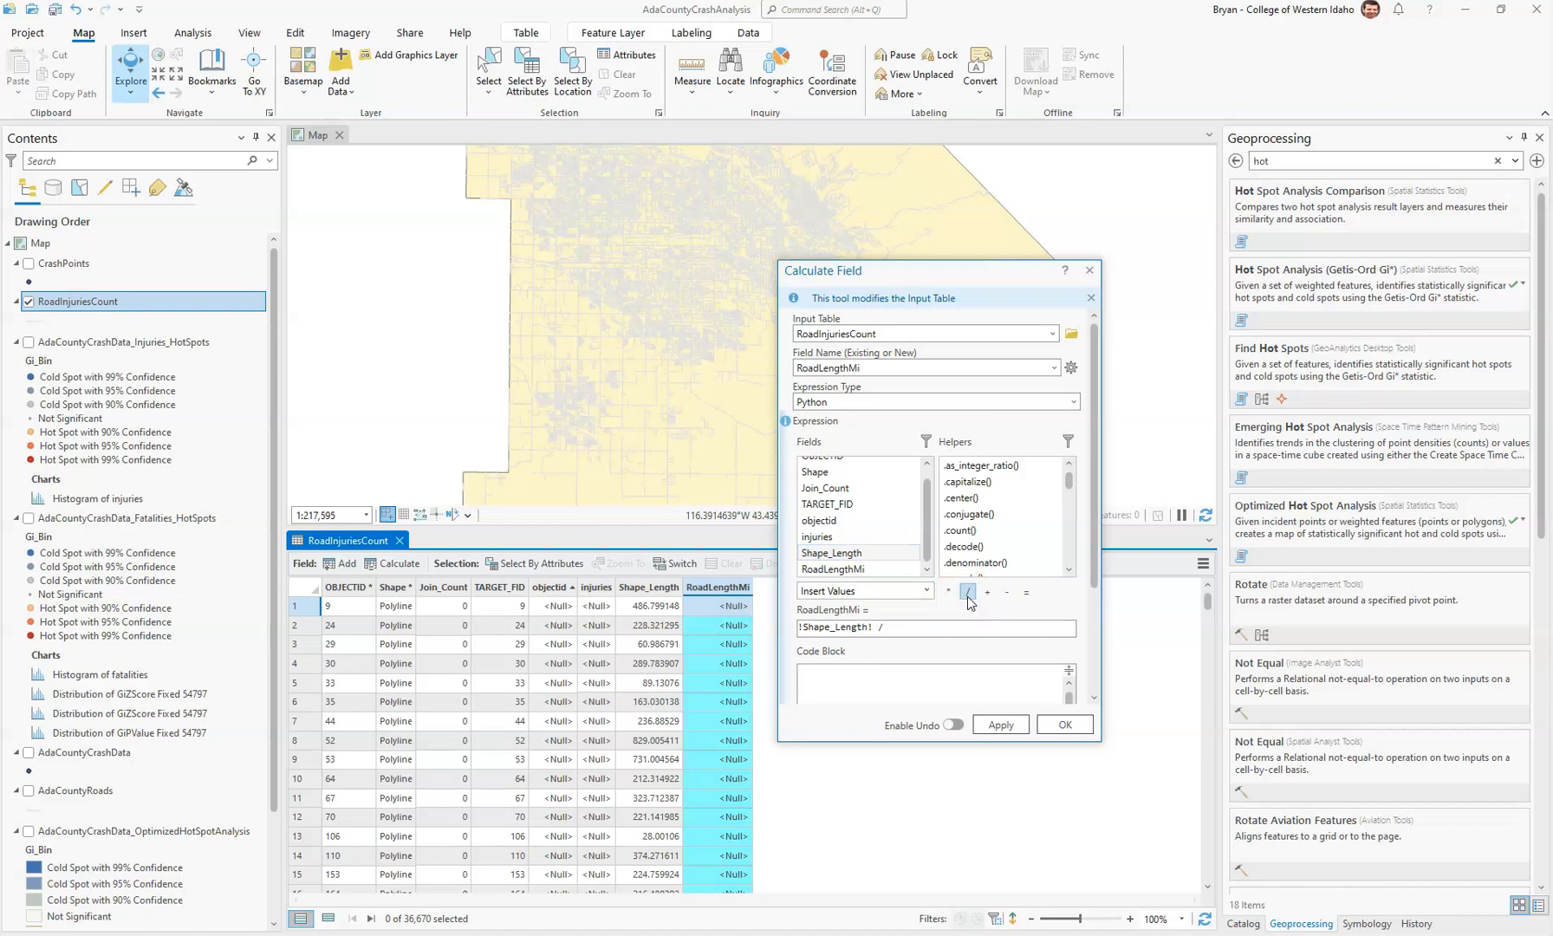
left_click(920, 634)
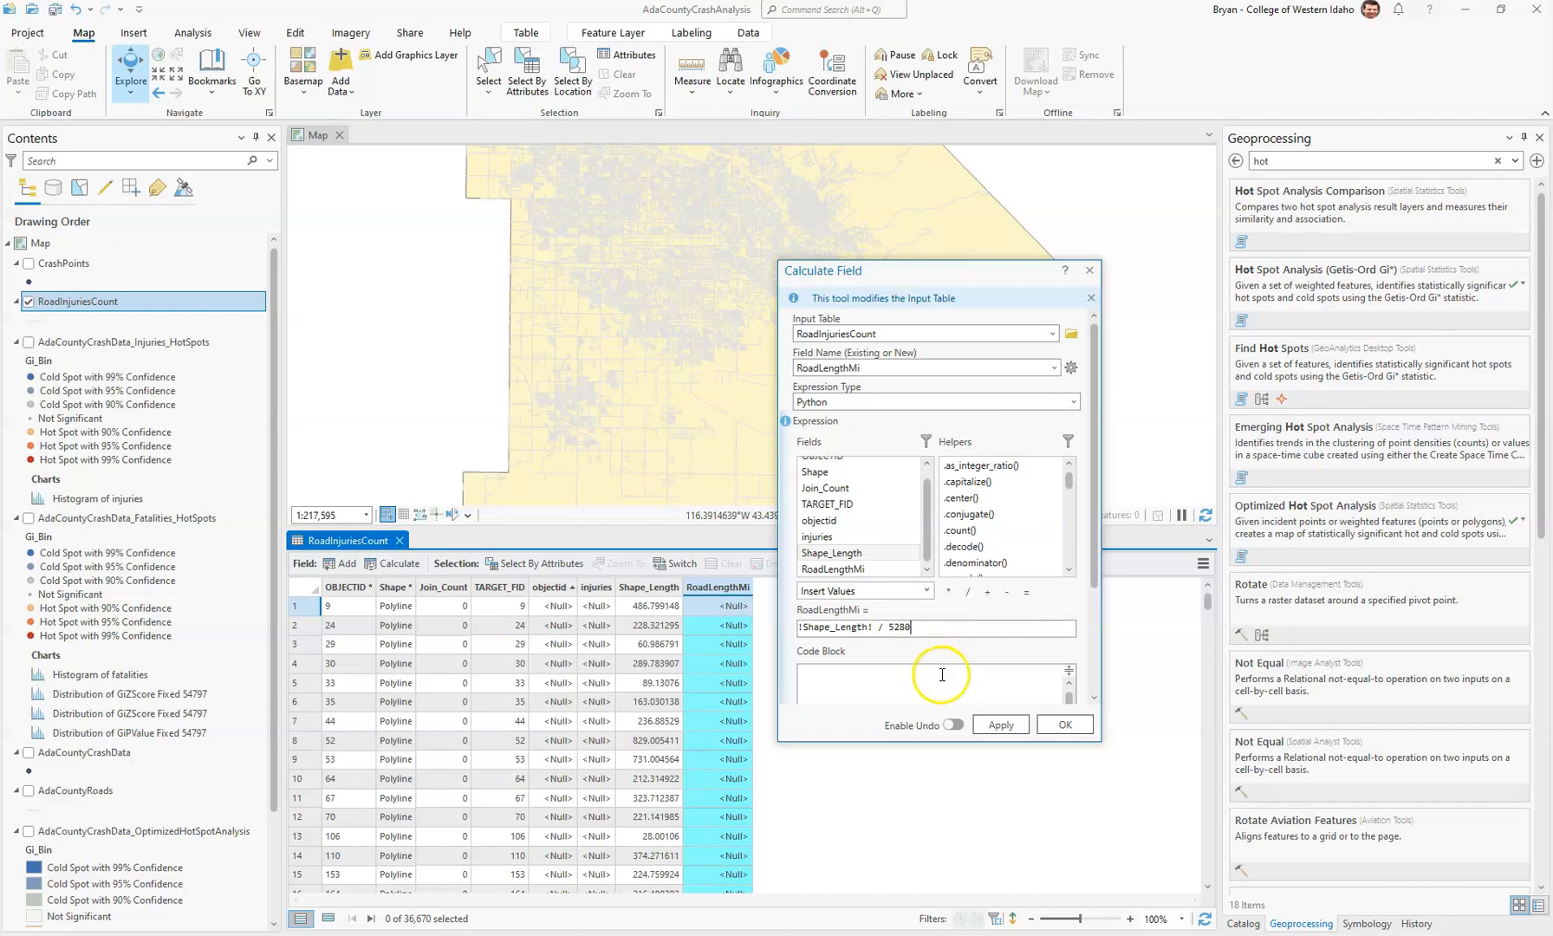
left_click(1002, 726)
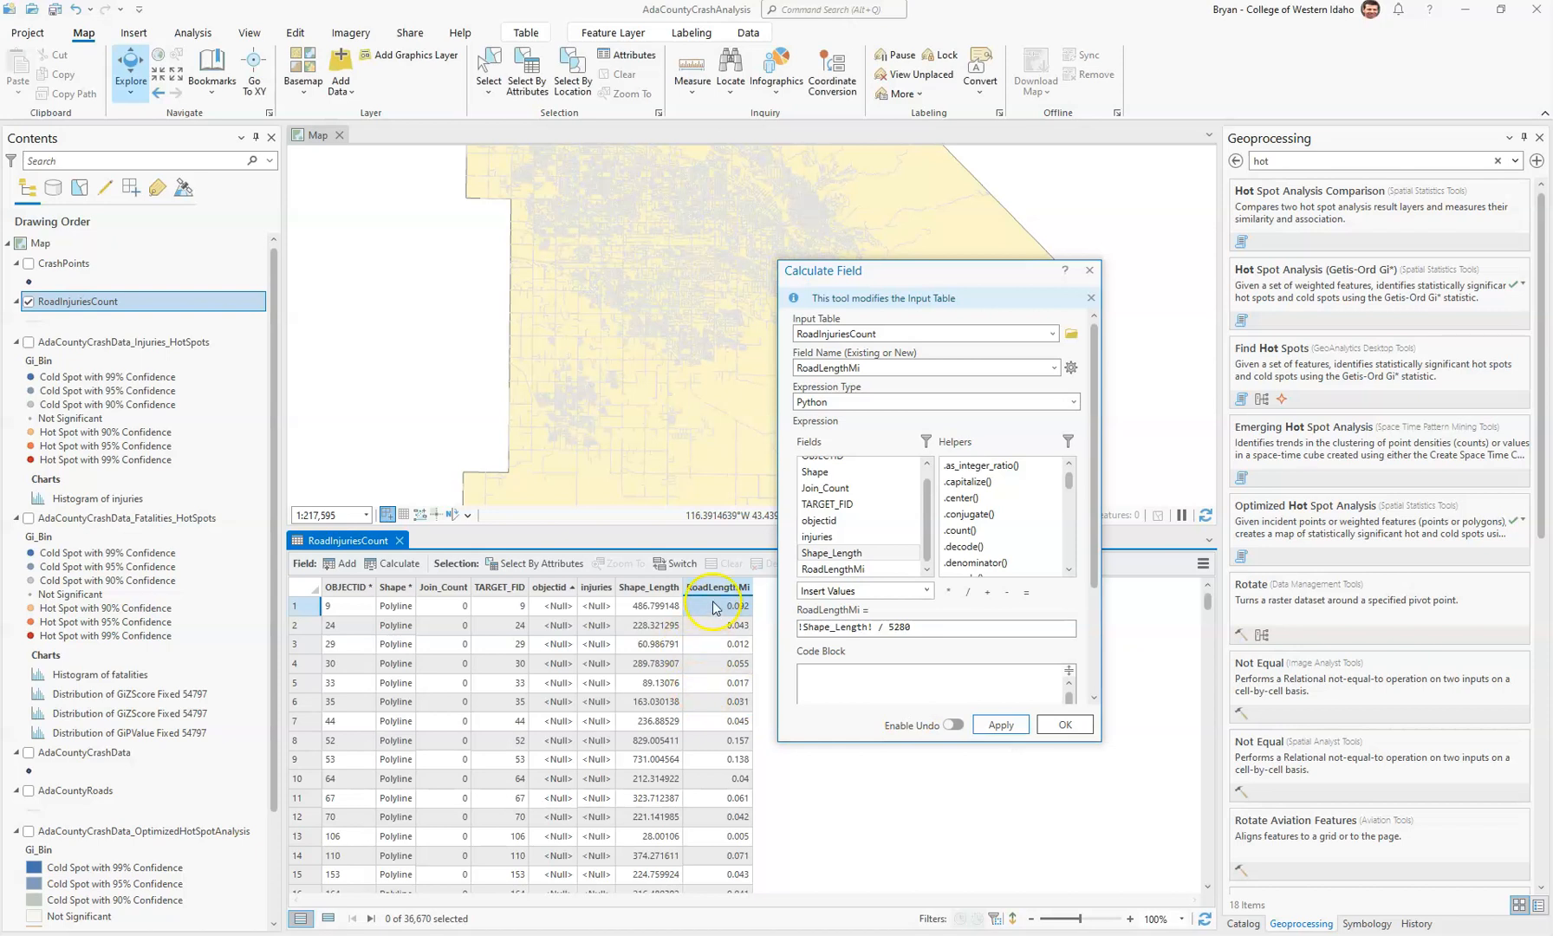
left_click(1065, 725)
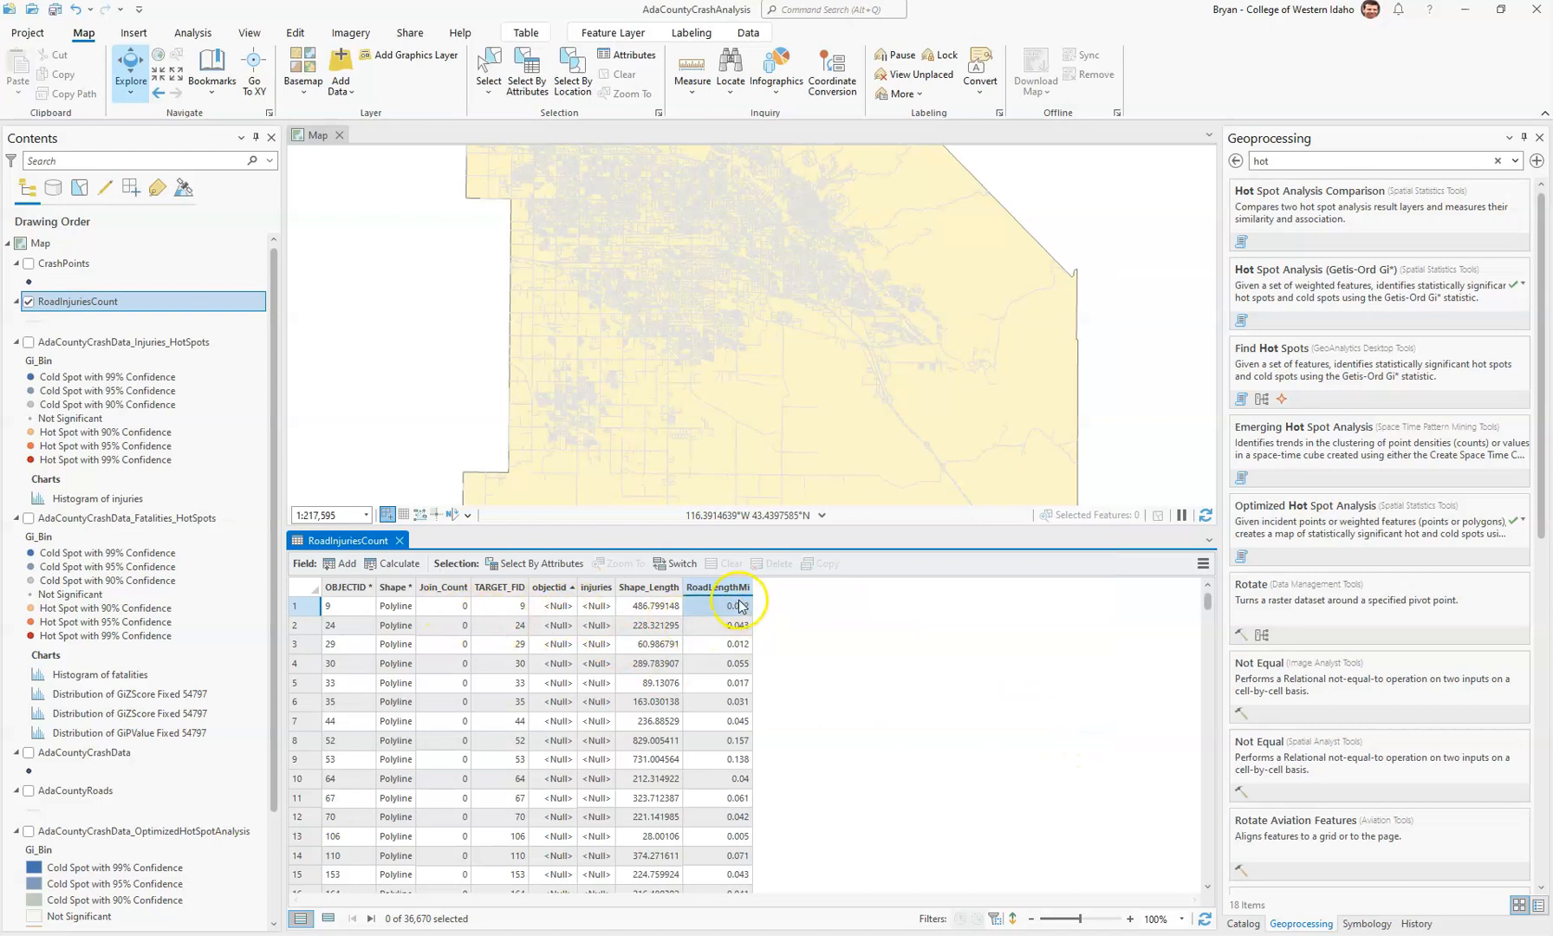
mouse_move(736, 596)
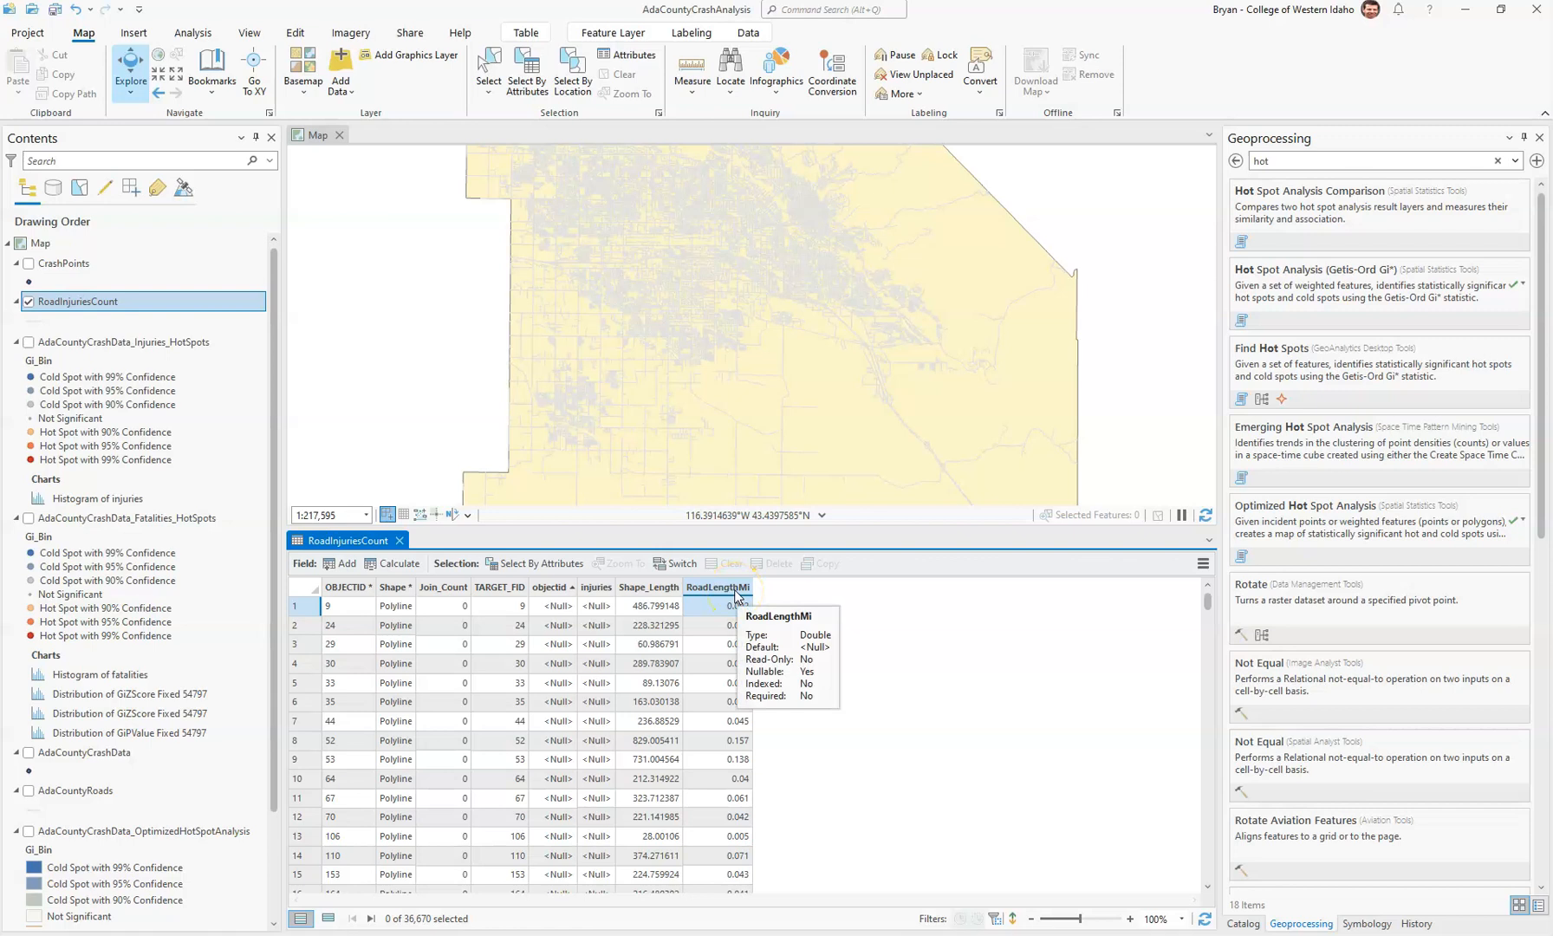
Step: Add a field to the RoadInjuriesCount table with name and alias InjuryRate and data type Double
left_click(345, 565)
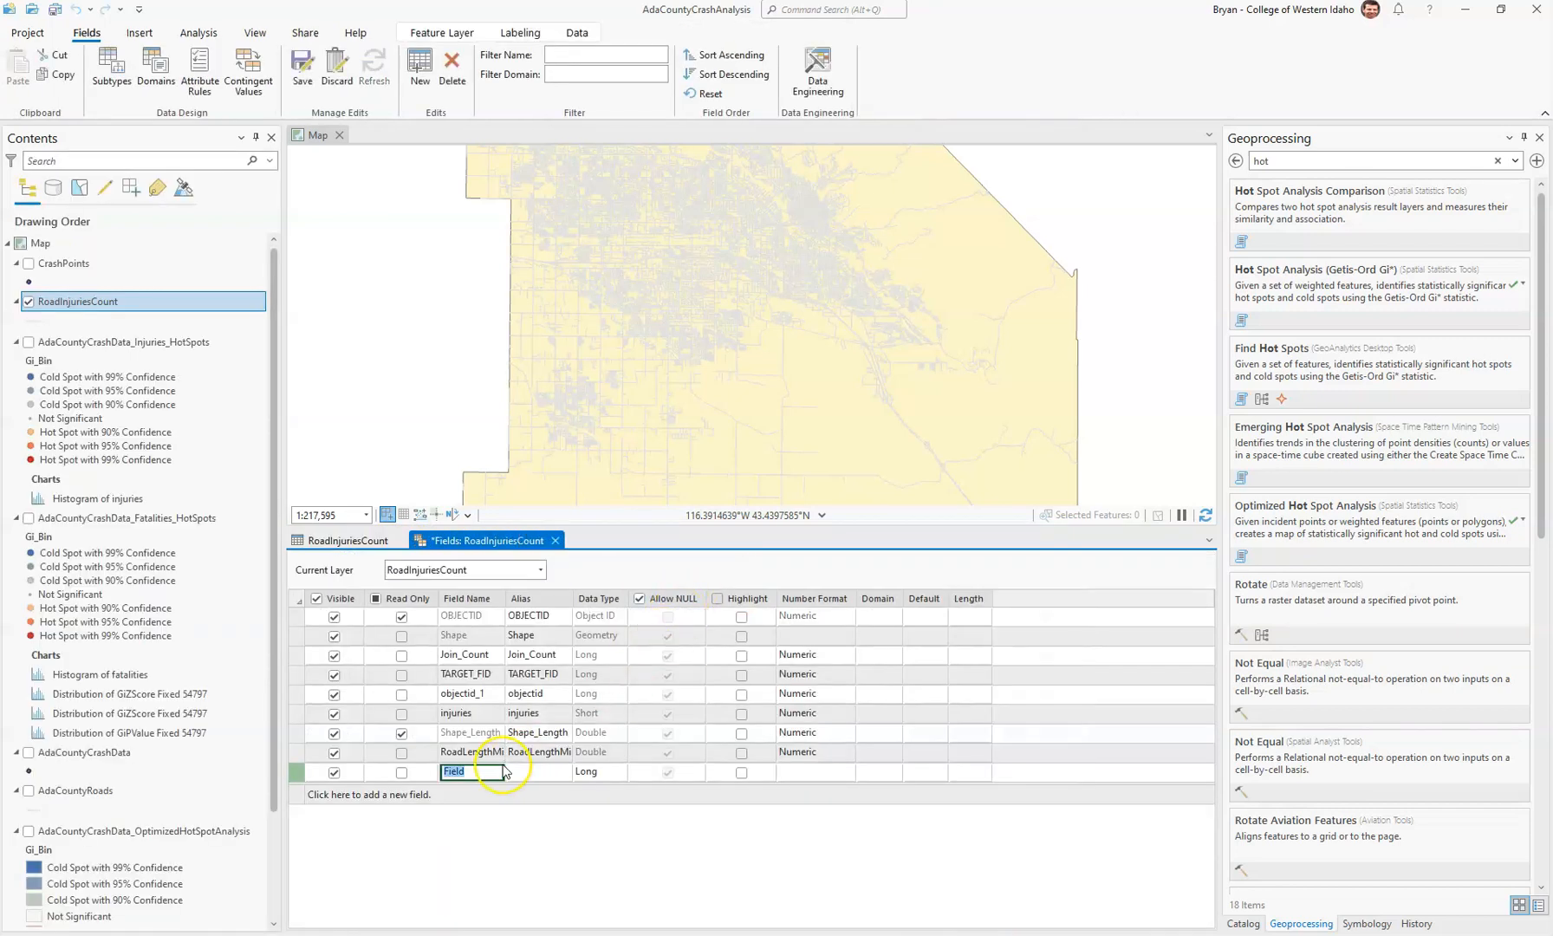
type("InjuryRate")
key("Return")
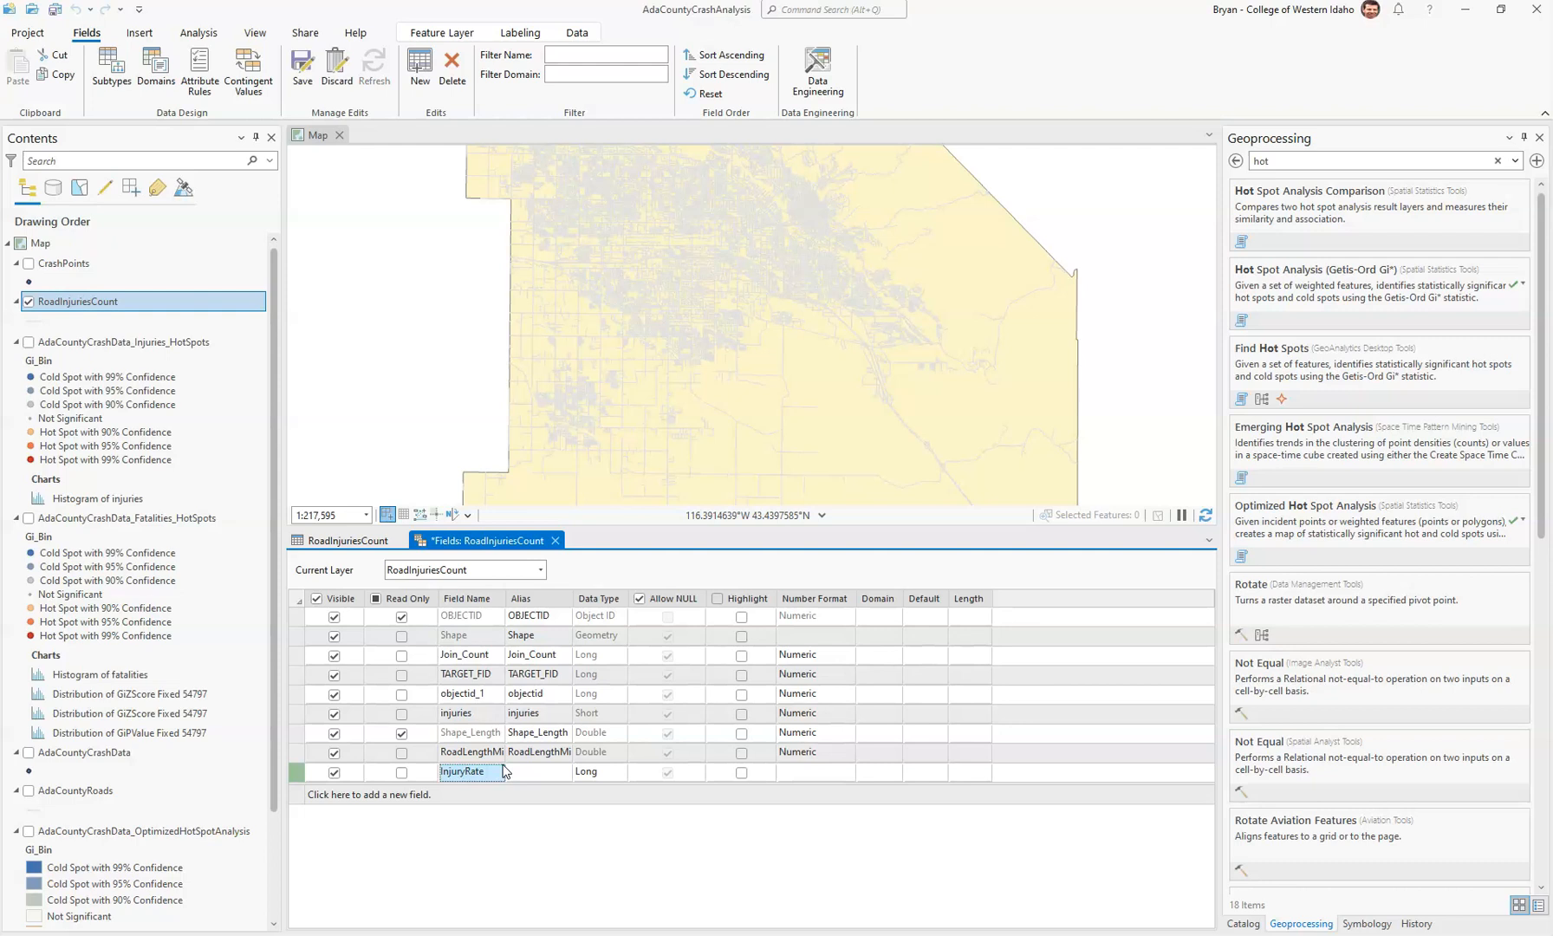
key("Tab")
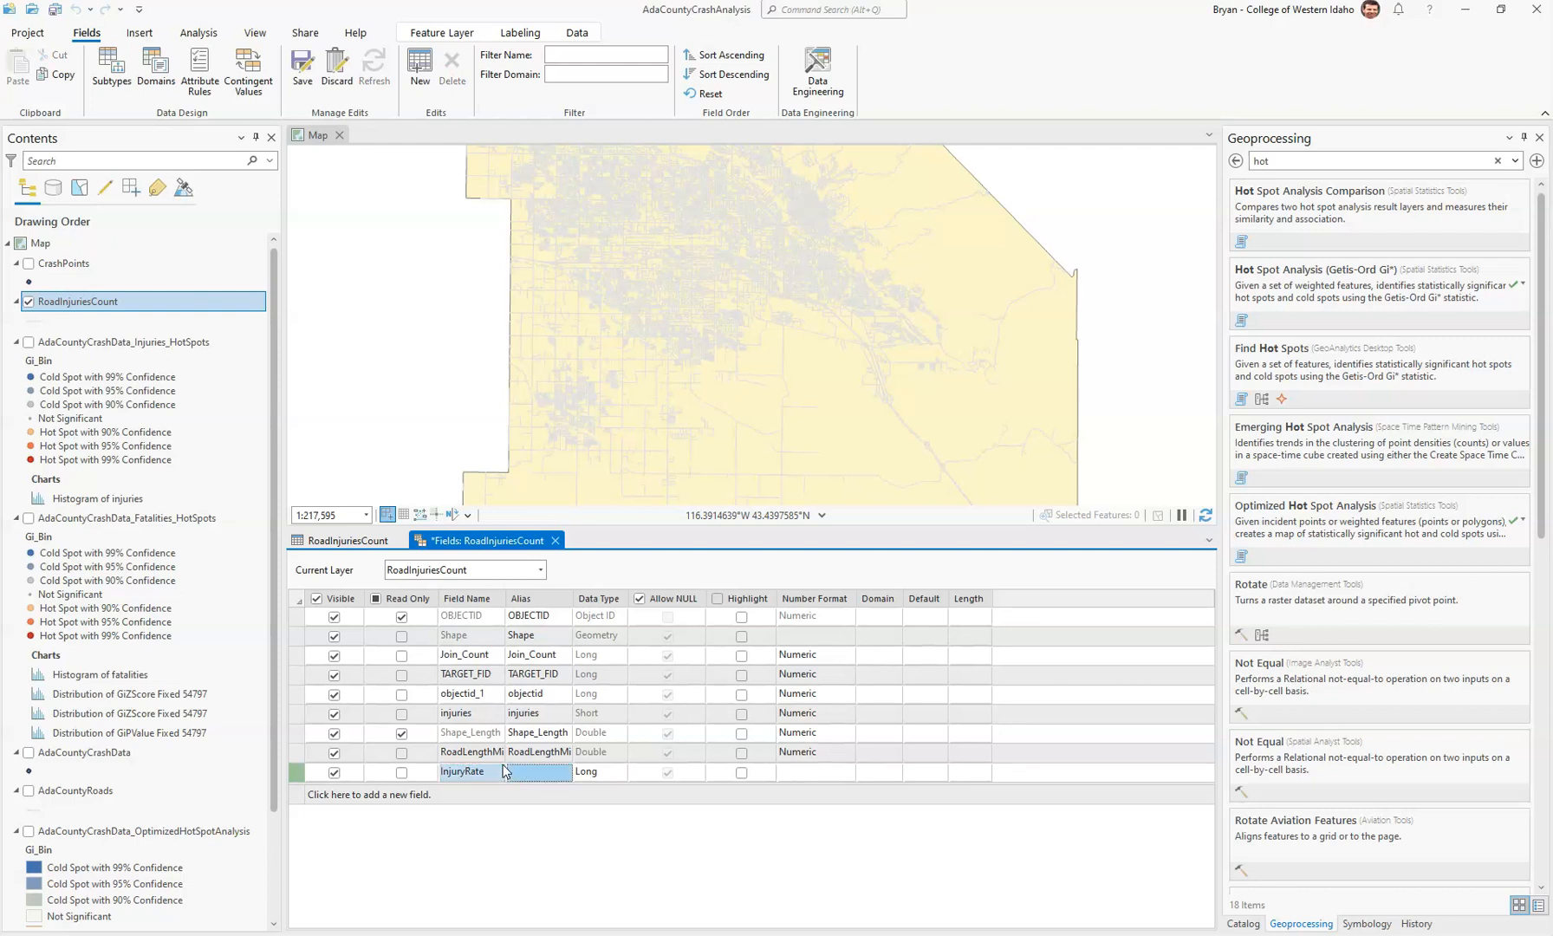
key("Tab")
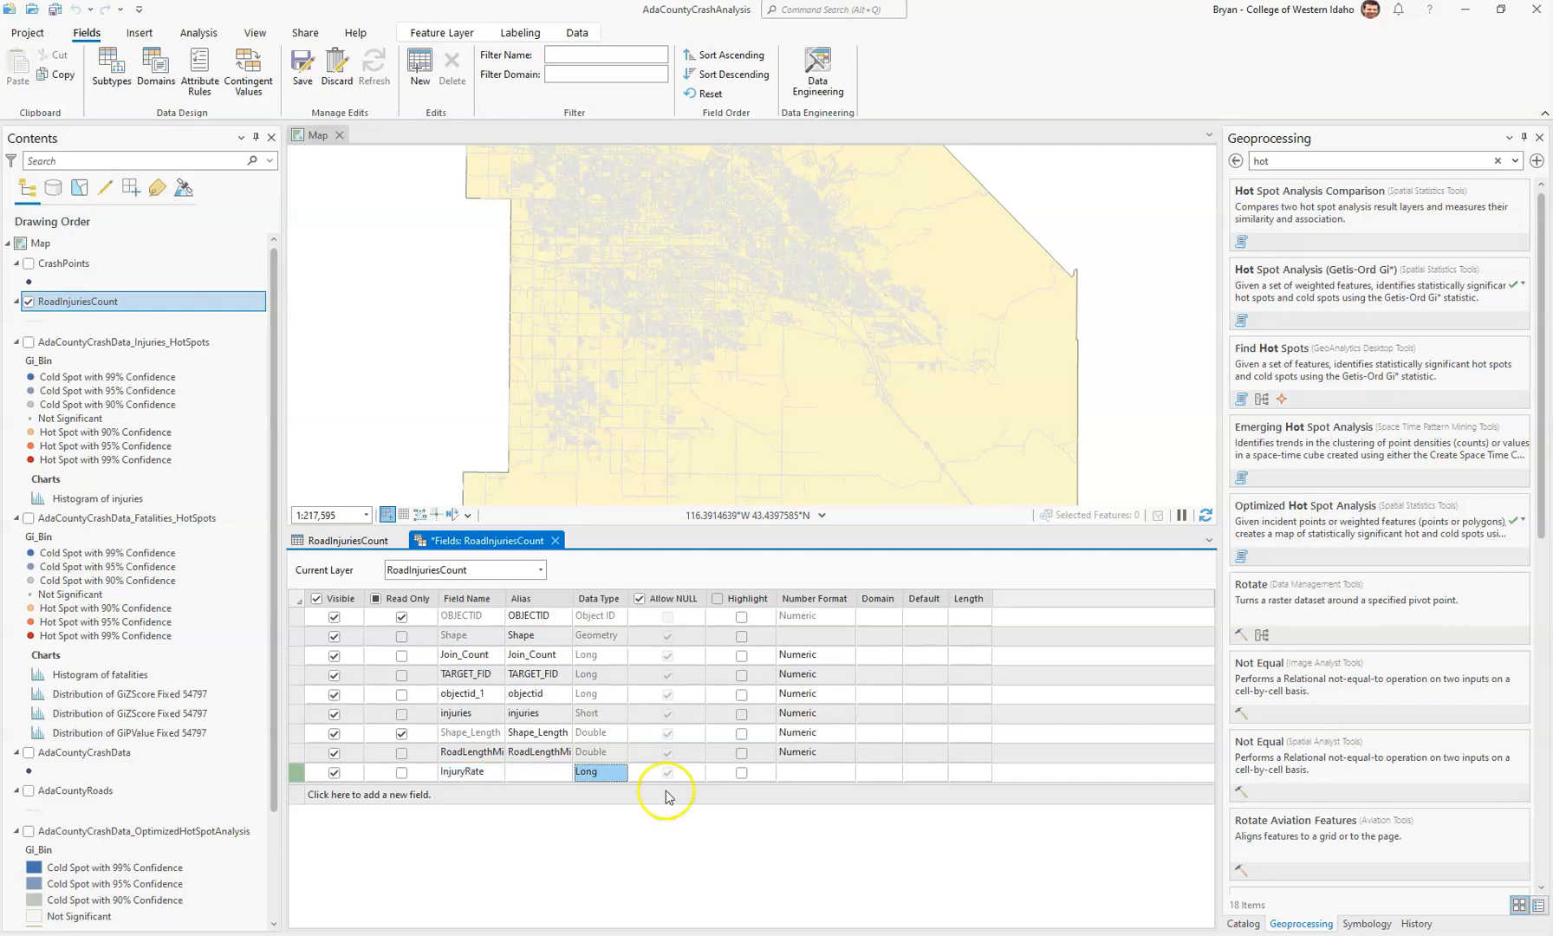
double_click(530, 773)
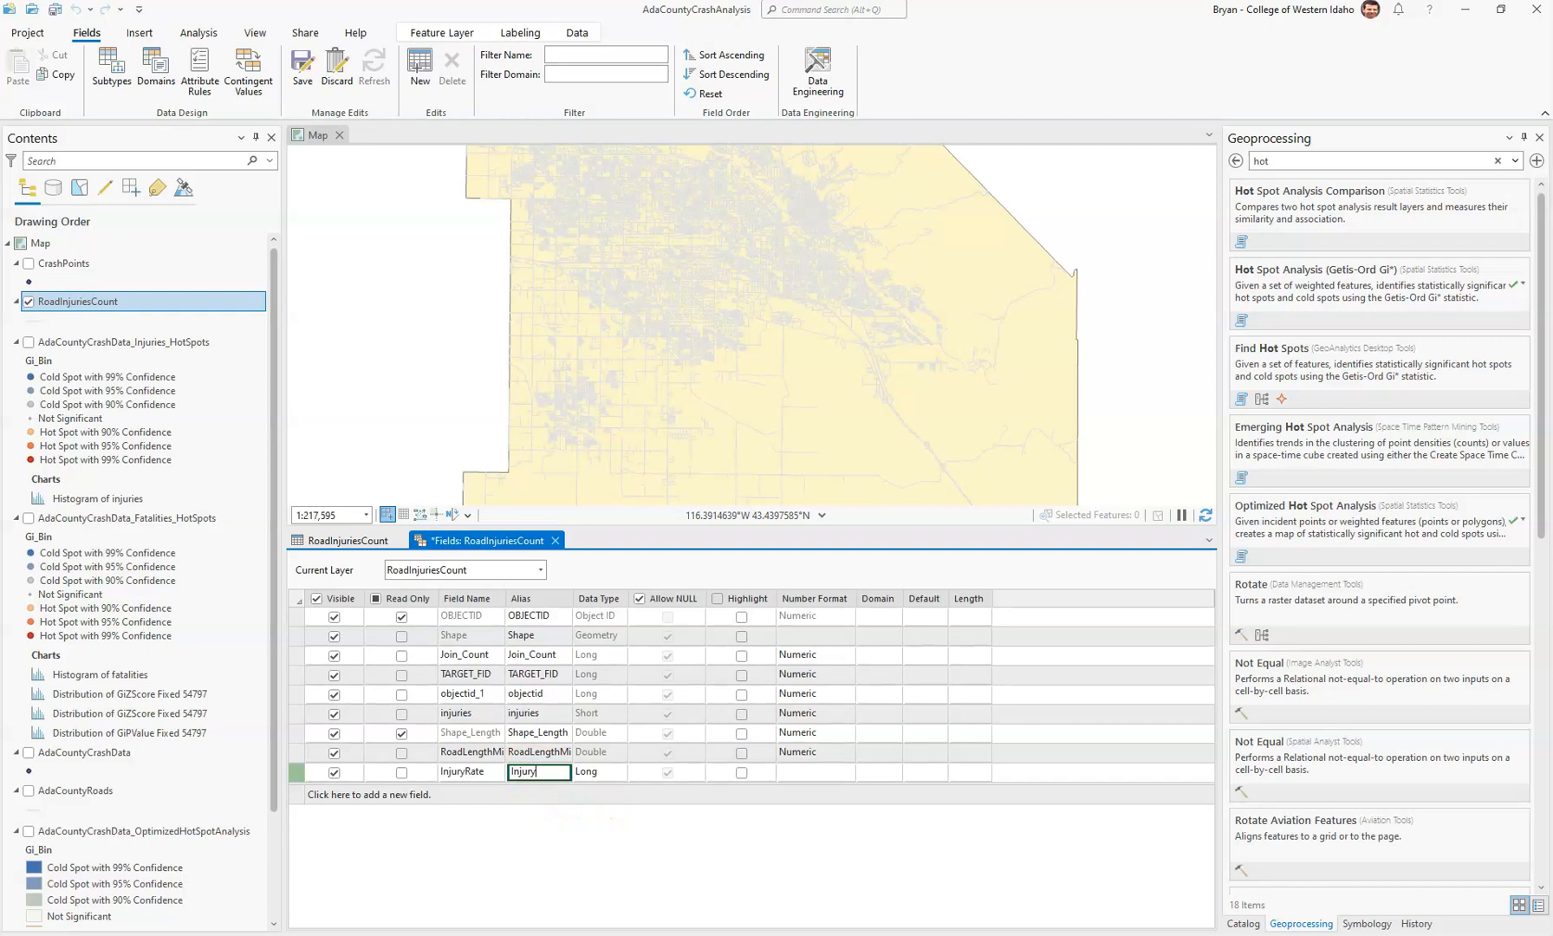
left_click(598, 773)
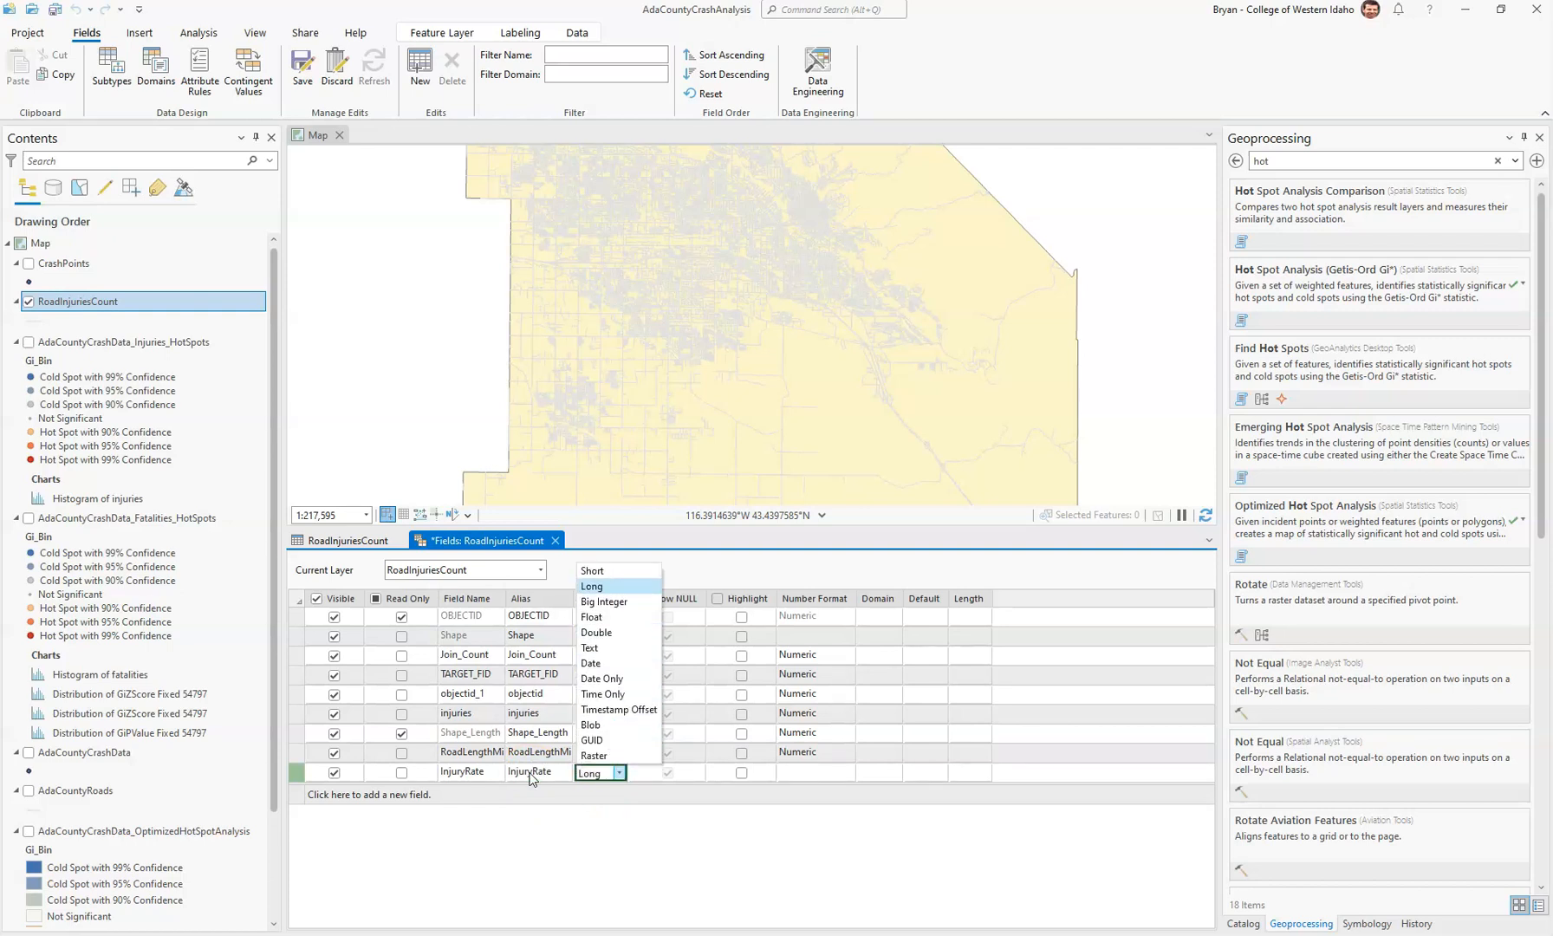
left_click(626, 639)
key("Tab")
key("Tab")
Step: Format the InjuryRate field as Numeric with 2 decimal places and right alignment, then save the field changes and close the Fields view
left_click(841, 773)
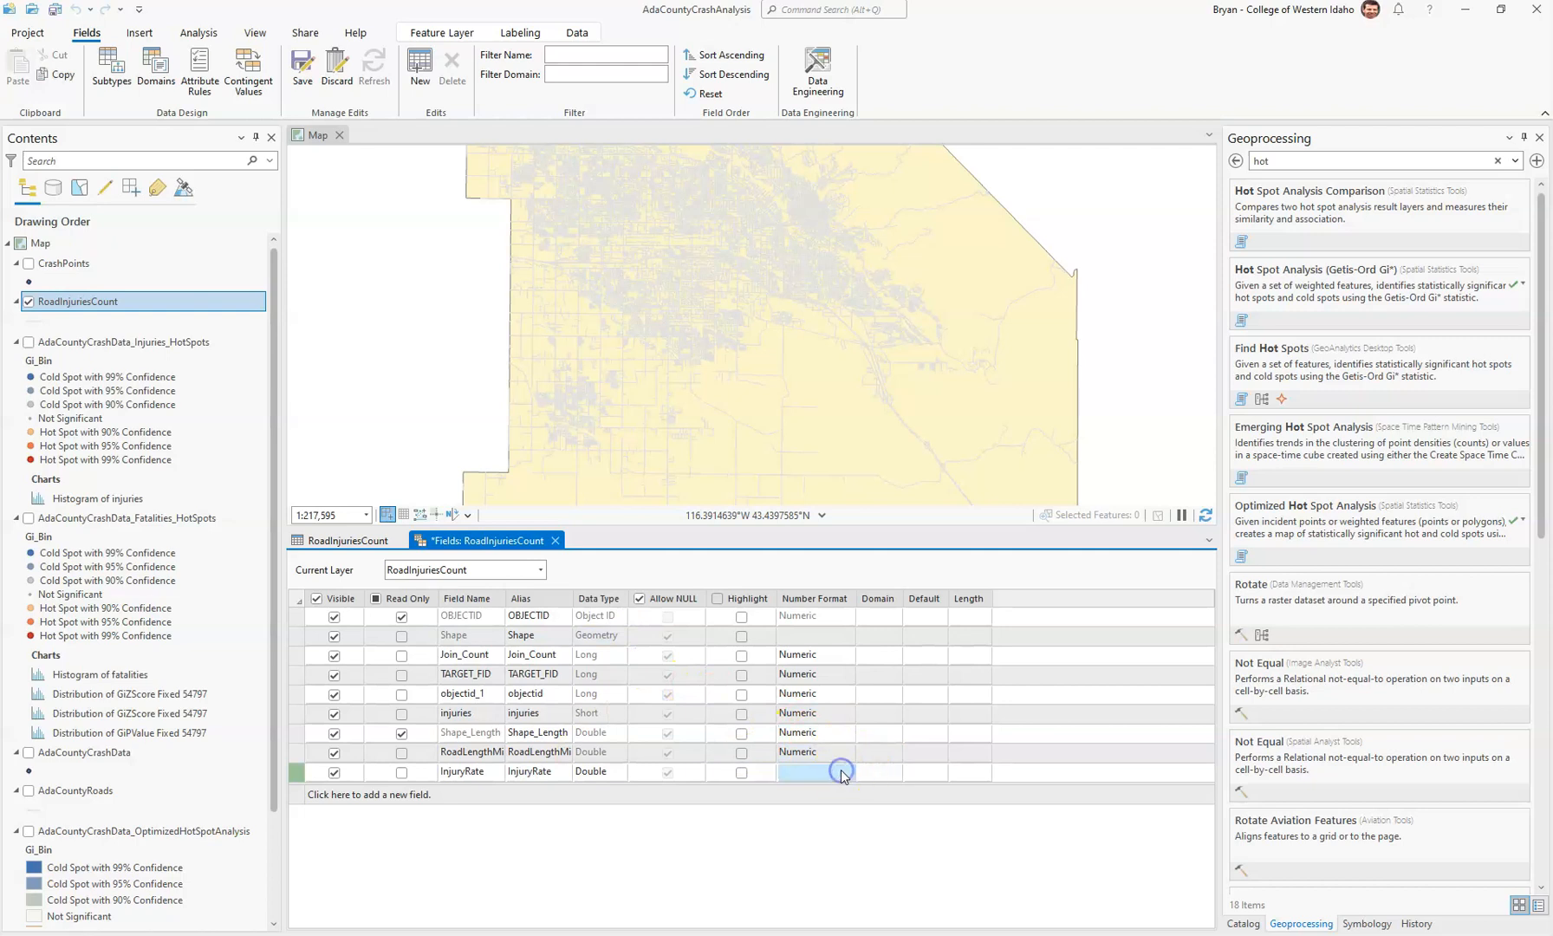
left_click(846, 772)
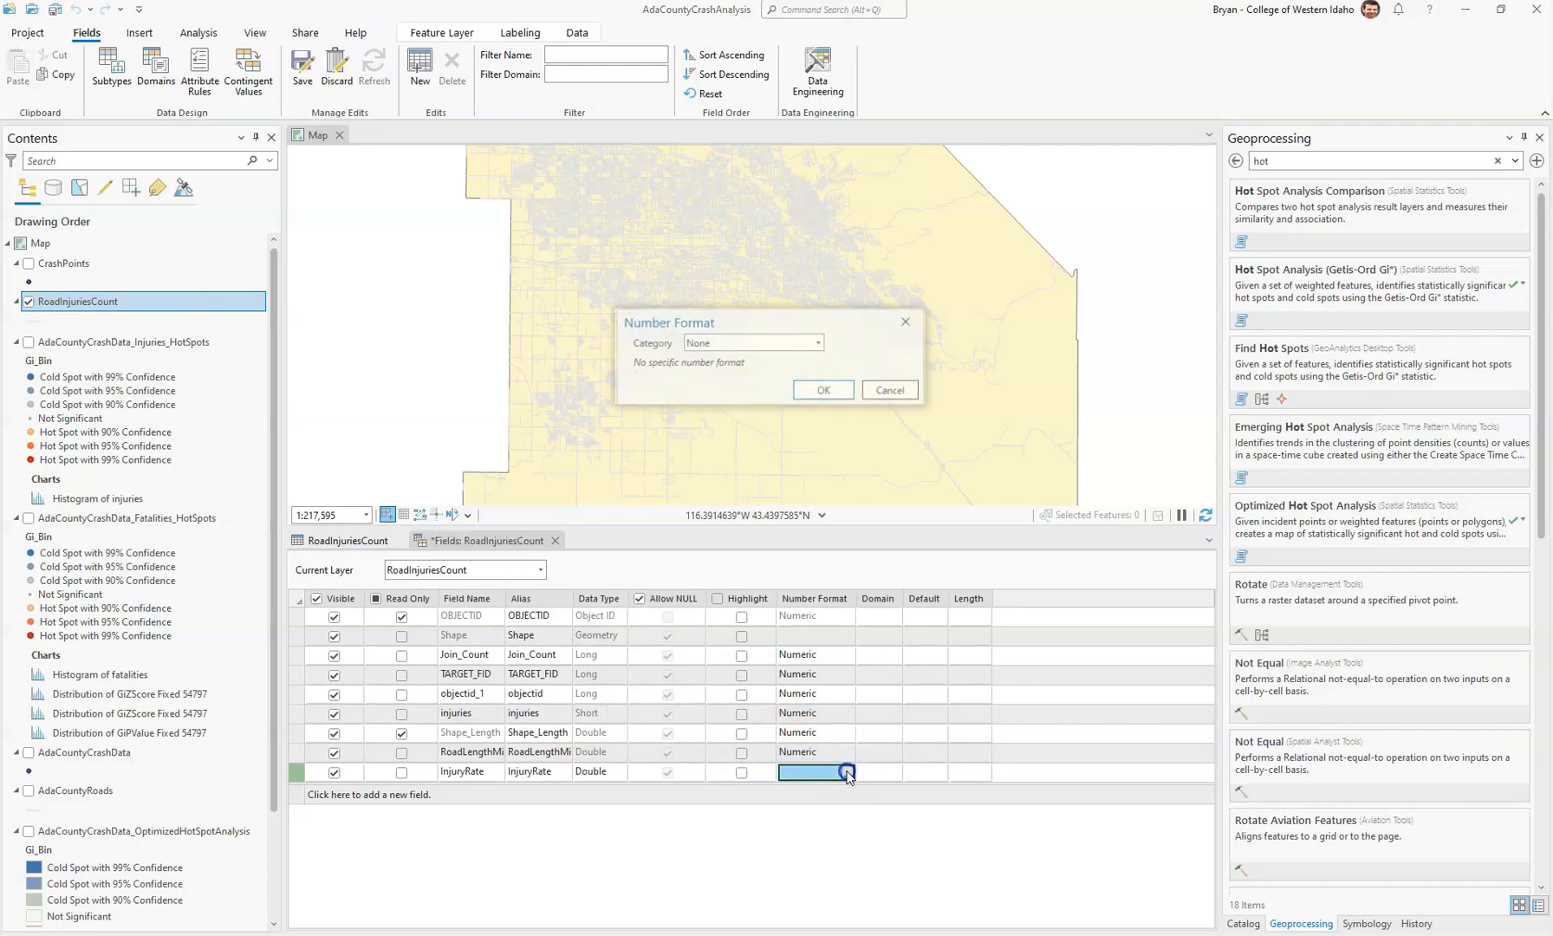
left_click(762, 341)
left_click(729, 412)
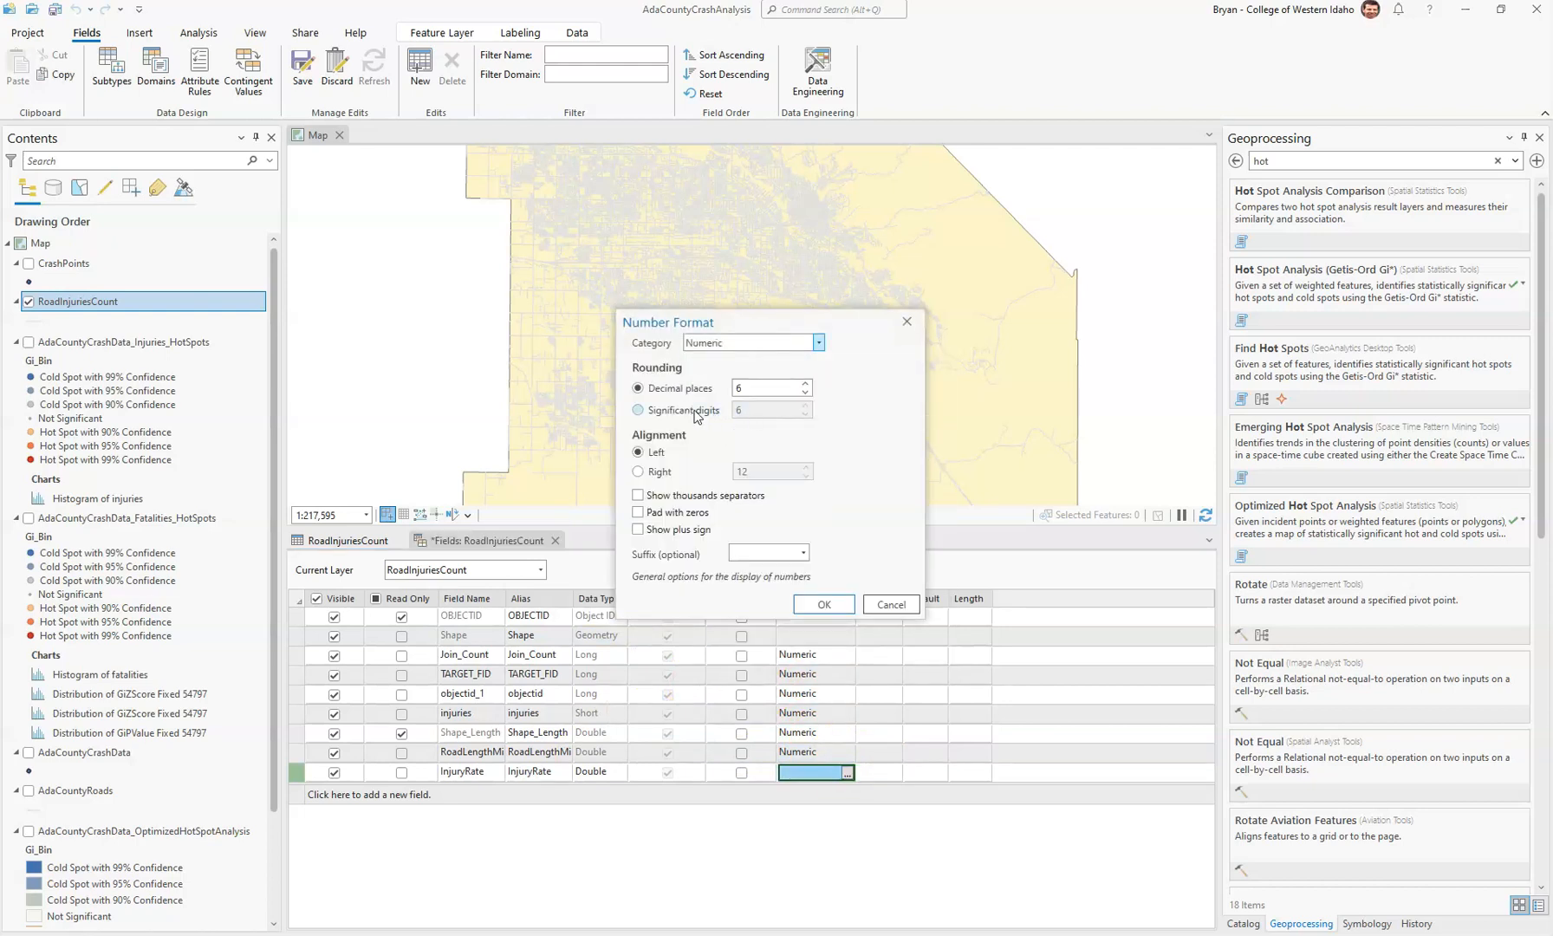
left_click(805, 393)
left_click(639, 472)
left_click(825, 606)
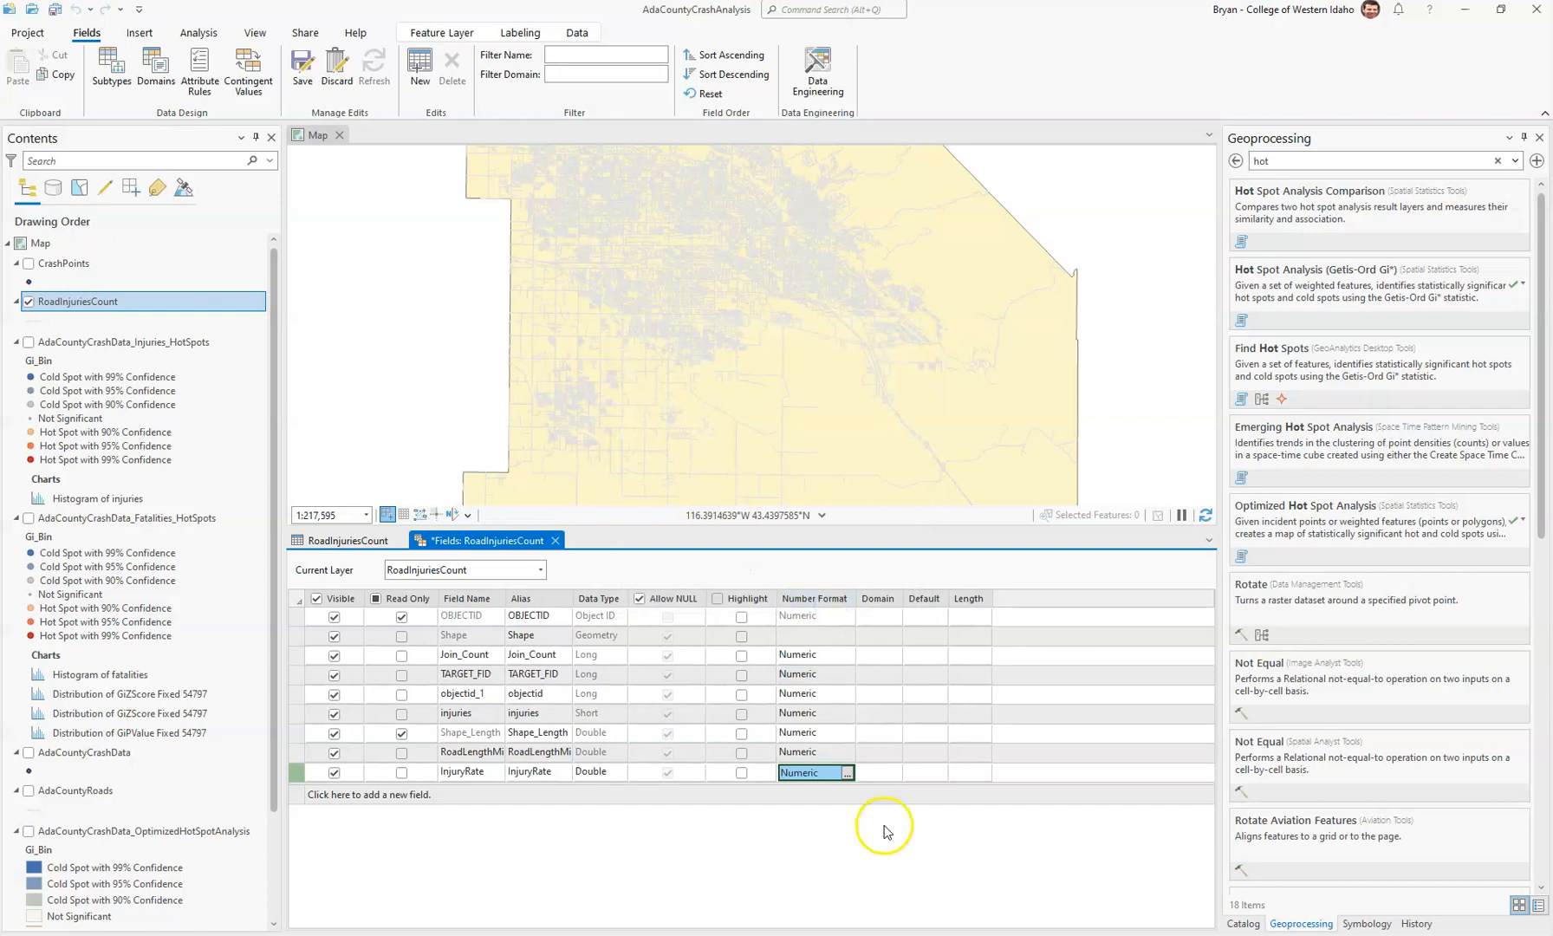
left_click(307, 76)
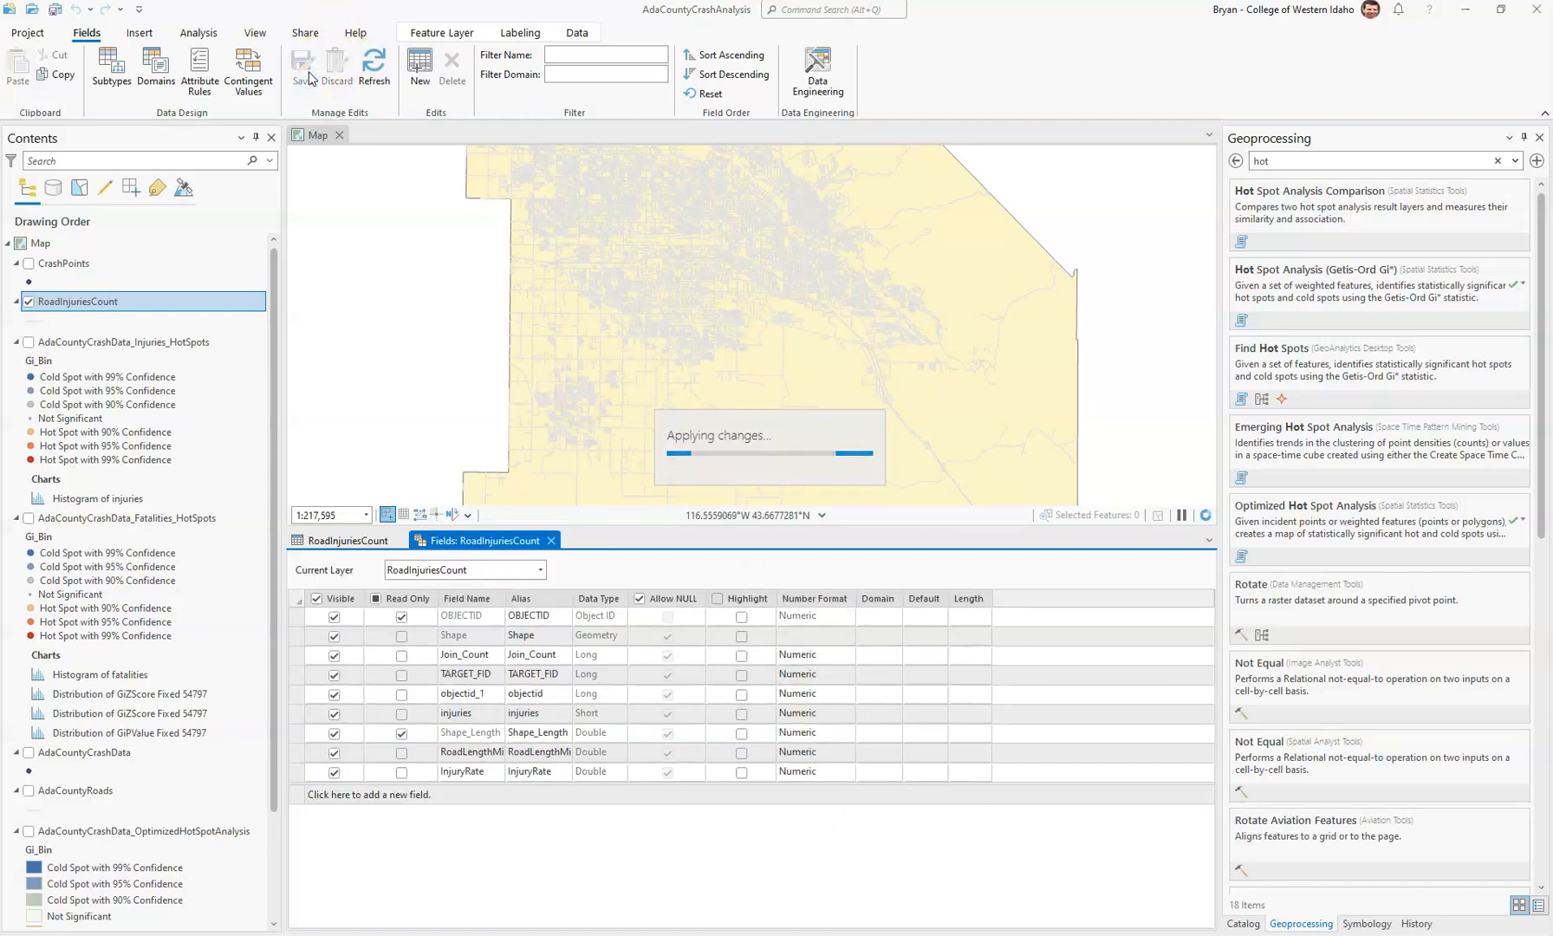
left_click(552, 540)
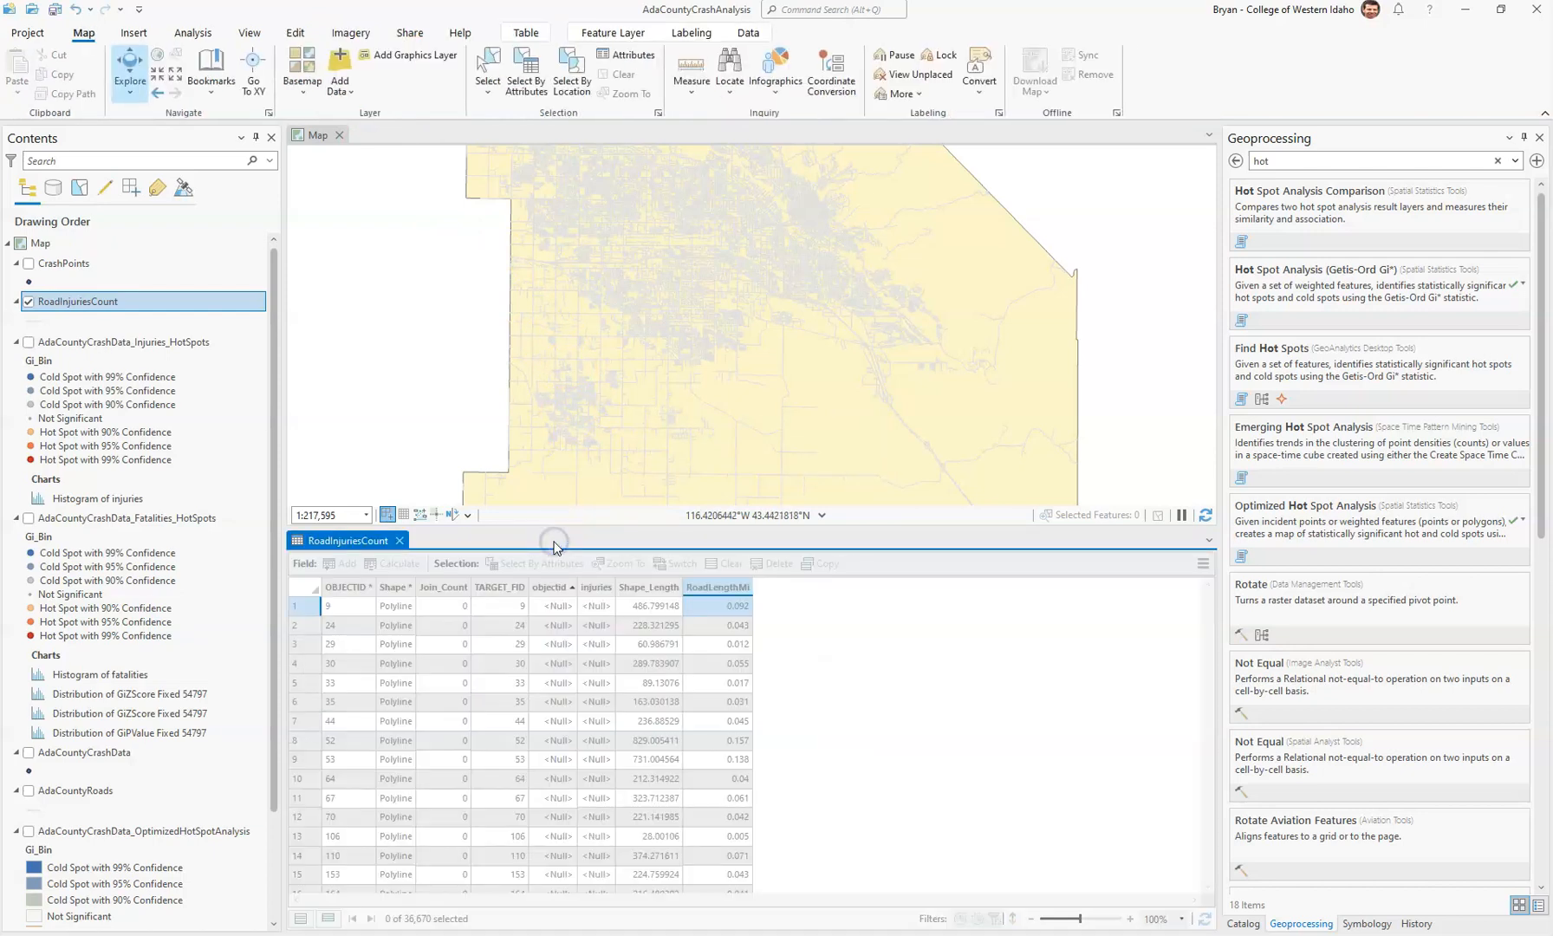
Step: Open Calculate Field for the InjuryRate field and clear the existing expression
left_click(789, 590)
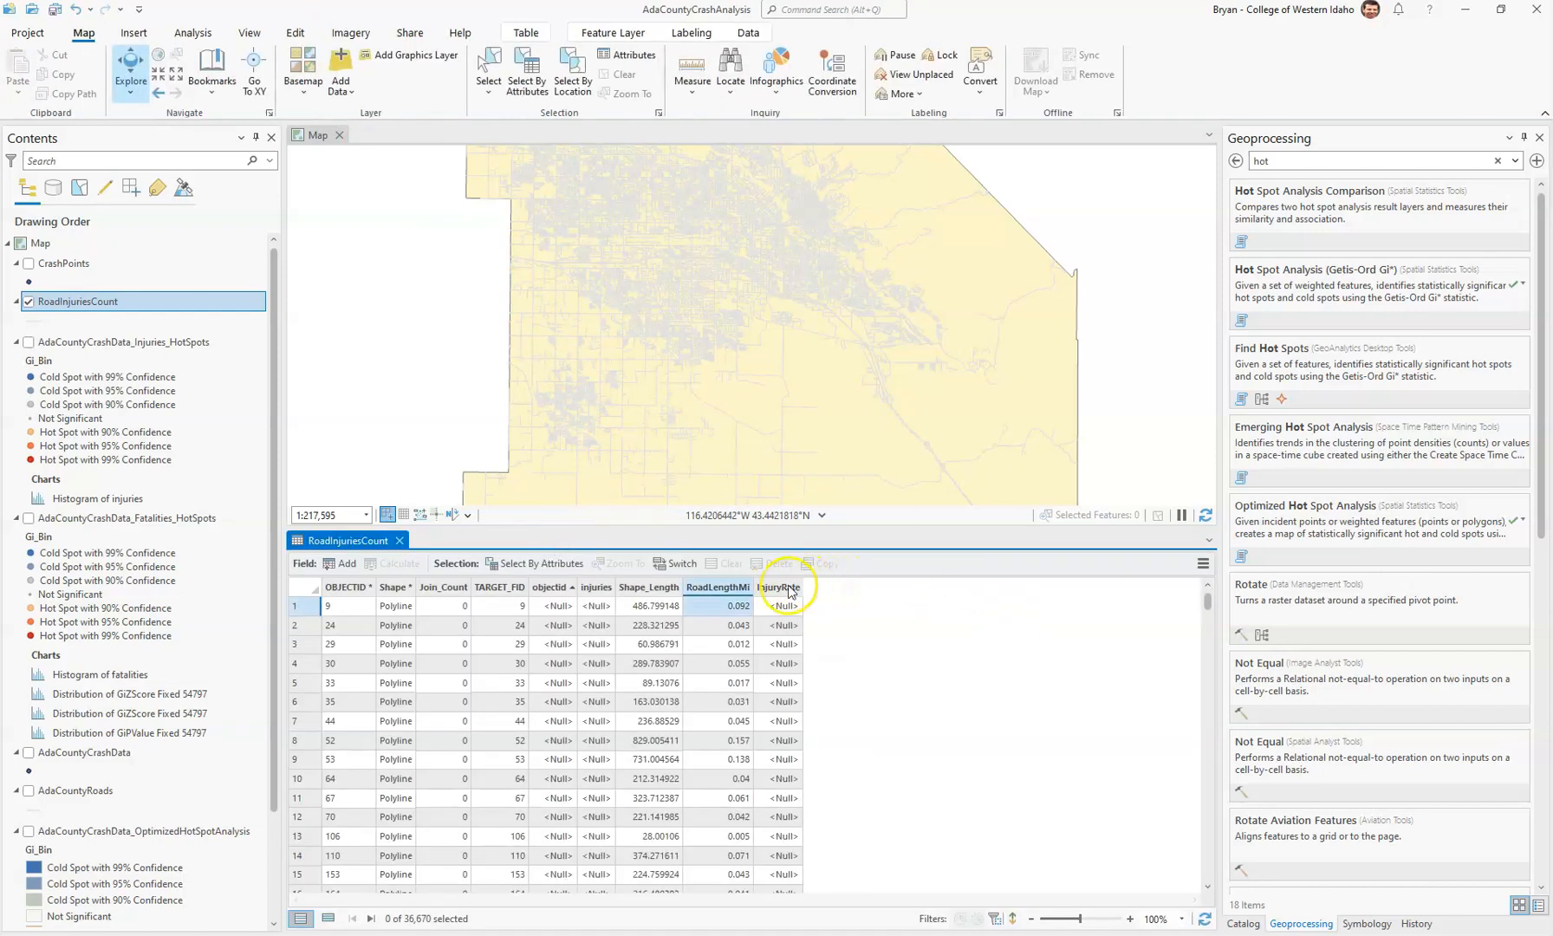
right_click(789, 591)
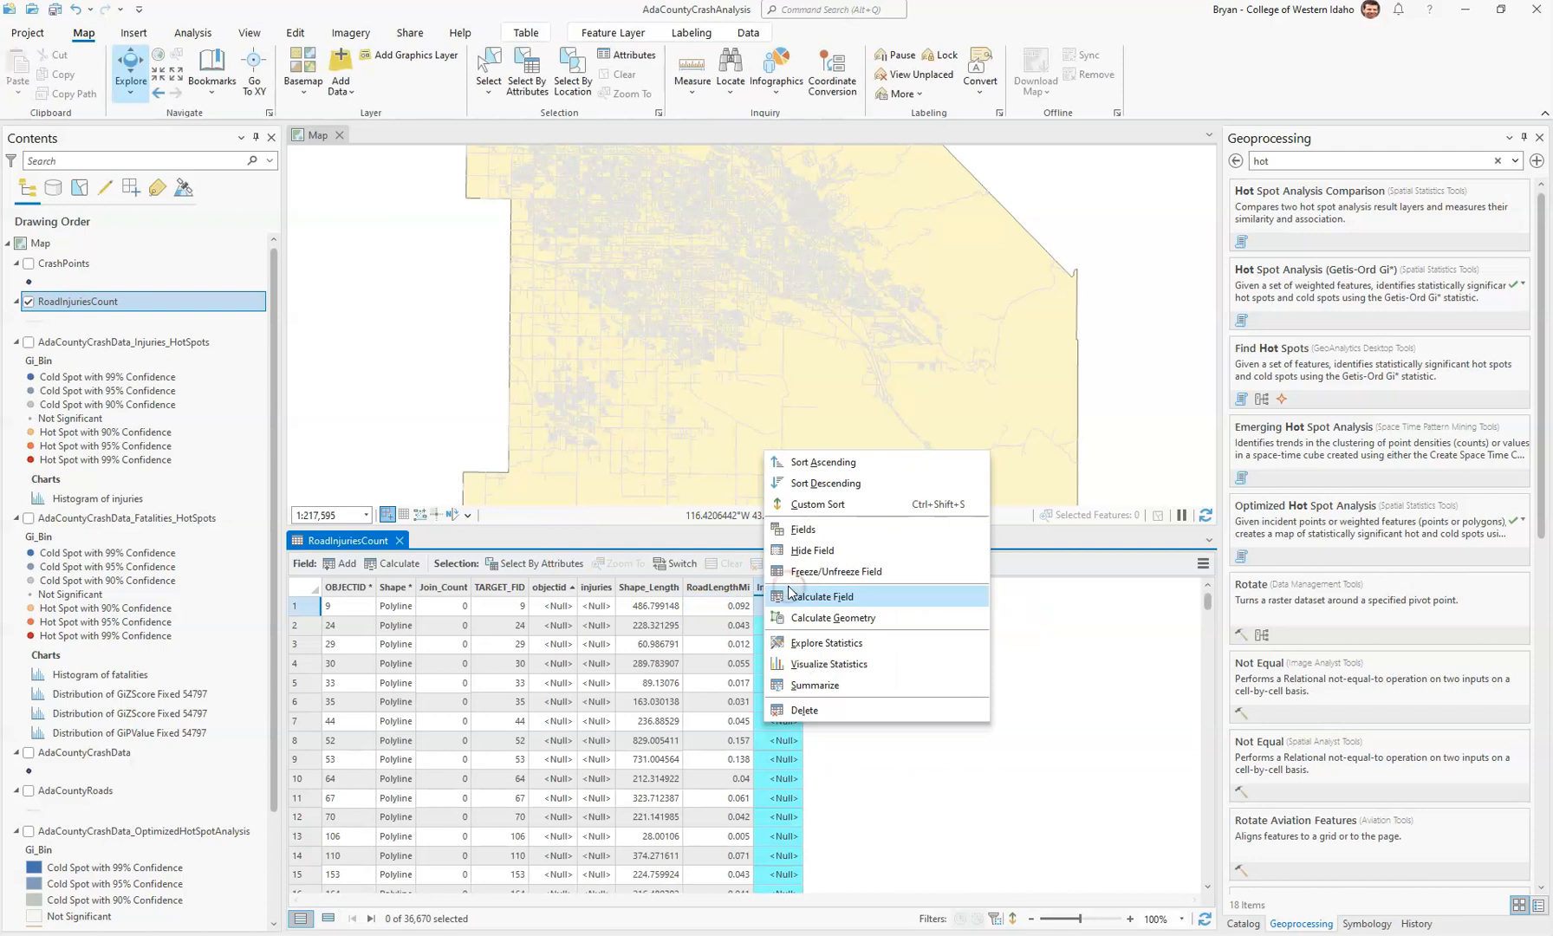
left_click(791, 594)
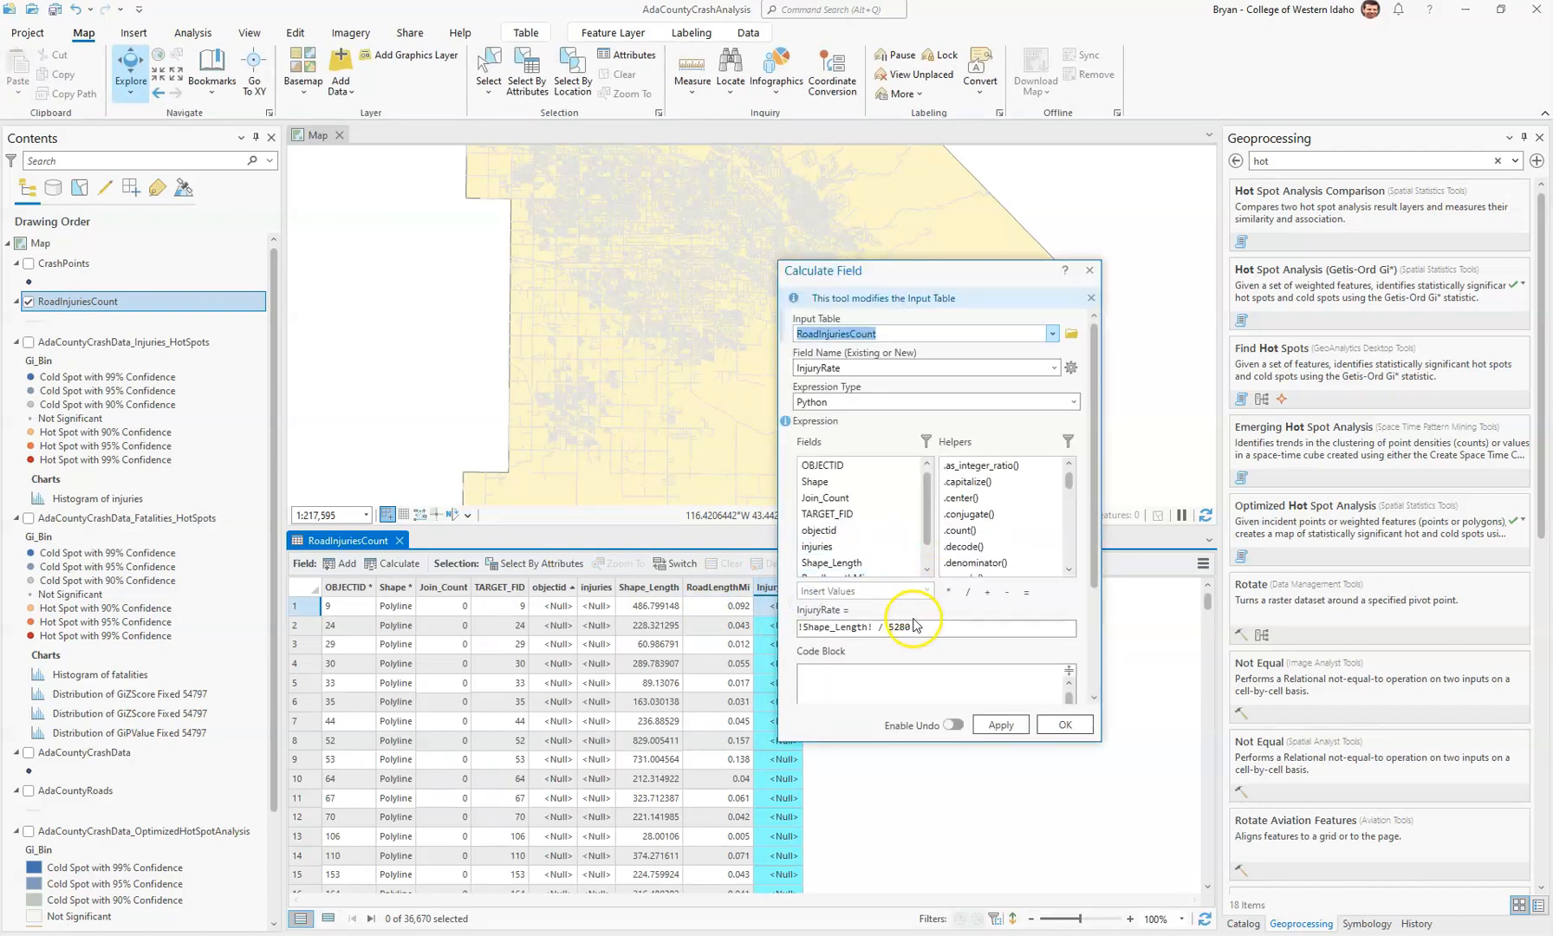
left_click_drag(918, 626, 769, 628)
key("Delete")
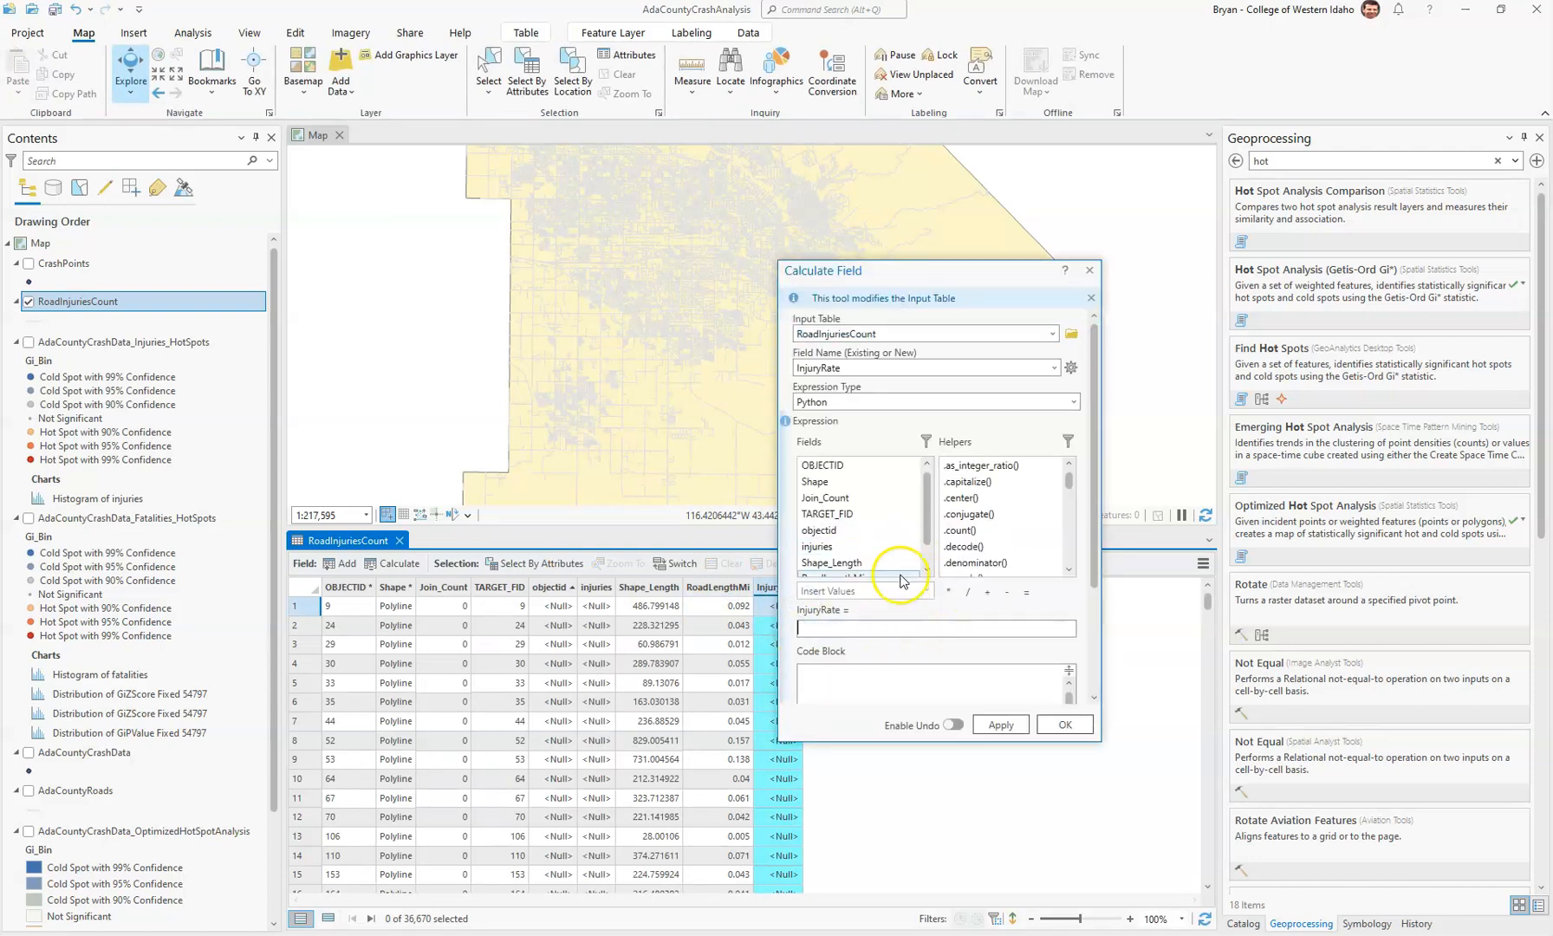
scroll(858, 537, "down", 1)
left_click(830, 572)
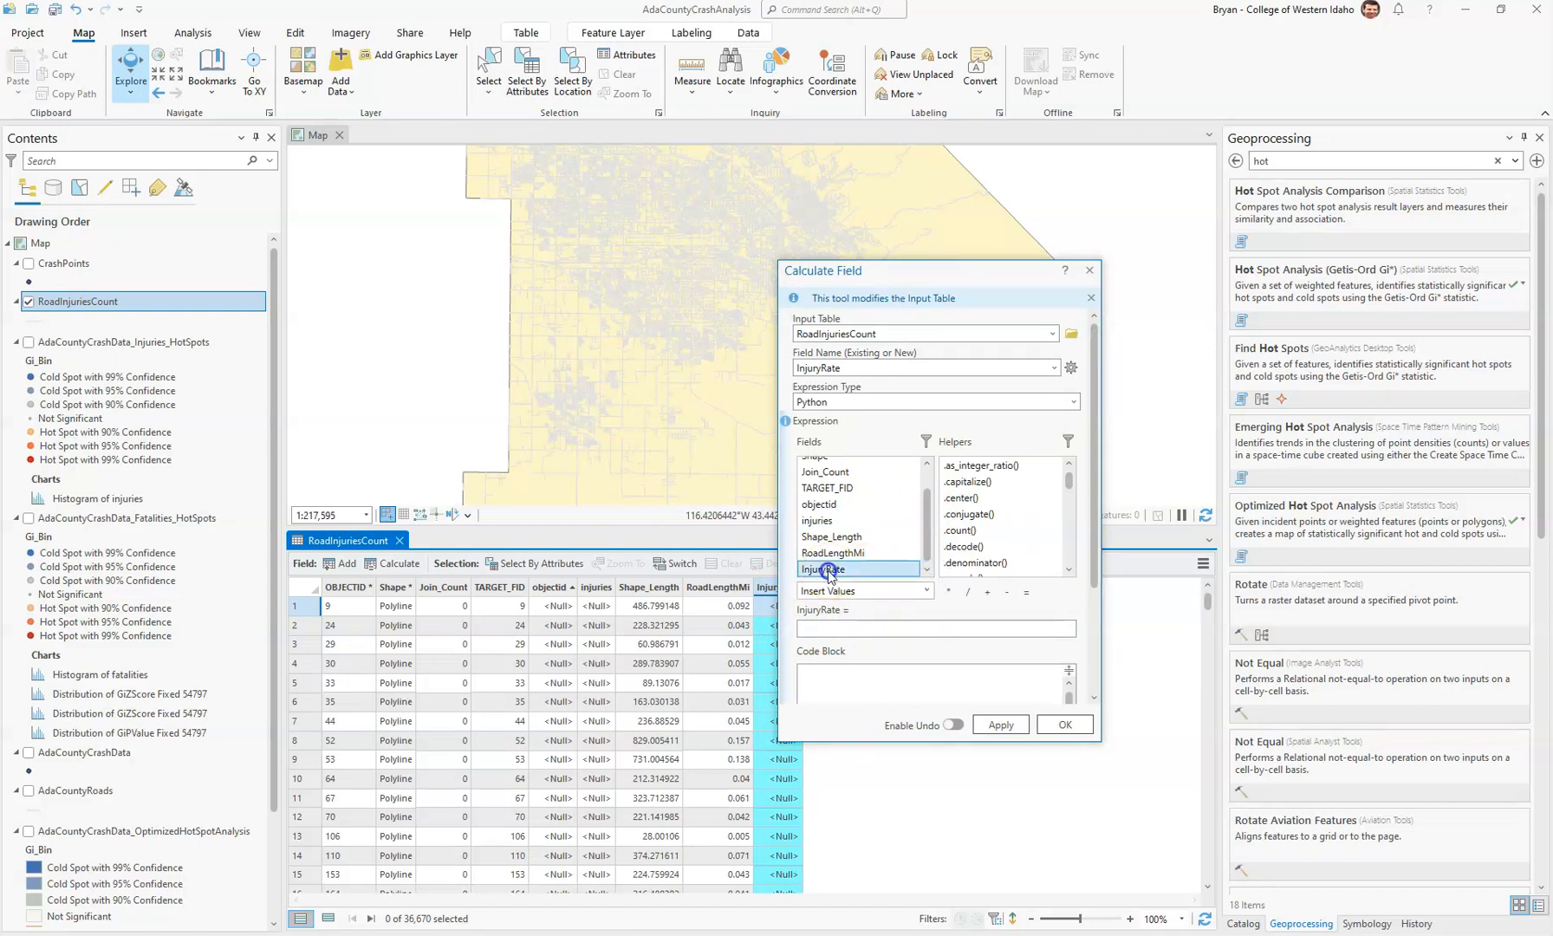
left_click(970, 595)
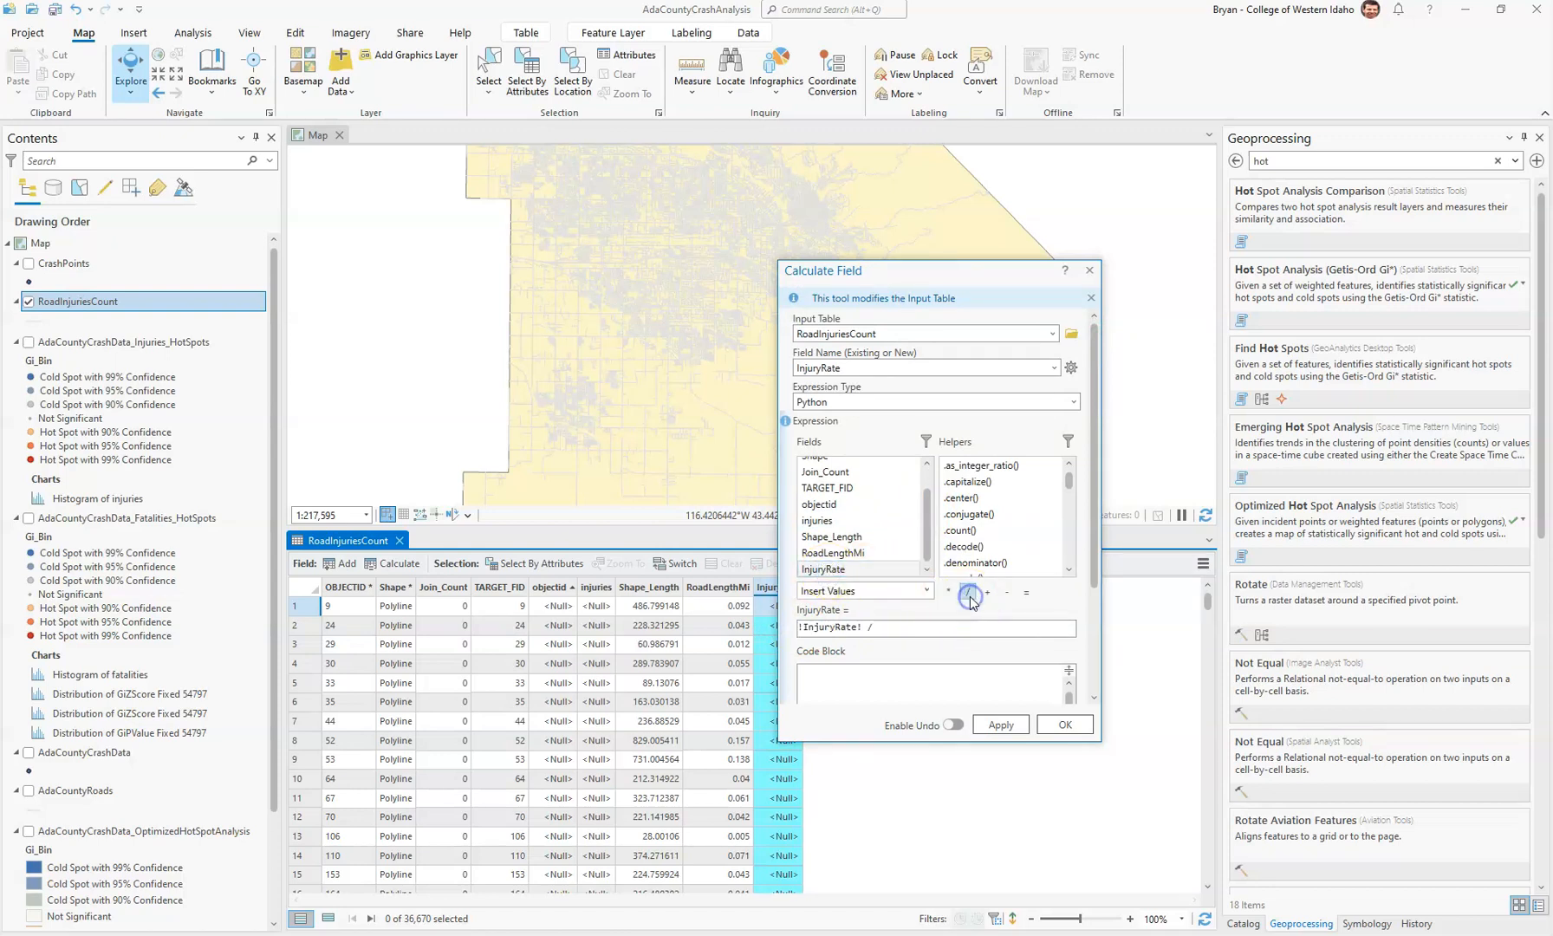
left_click(848, 555)
left_click_drag(902, 626, 776, 627)
key("BackSpace")
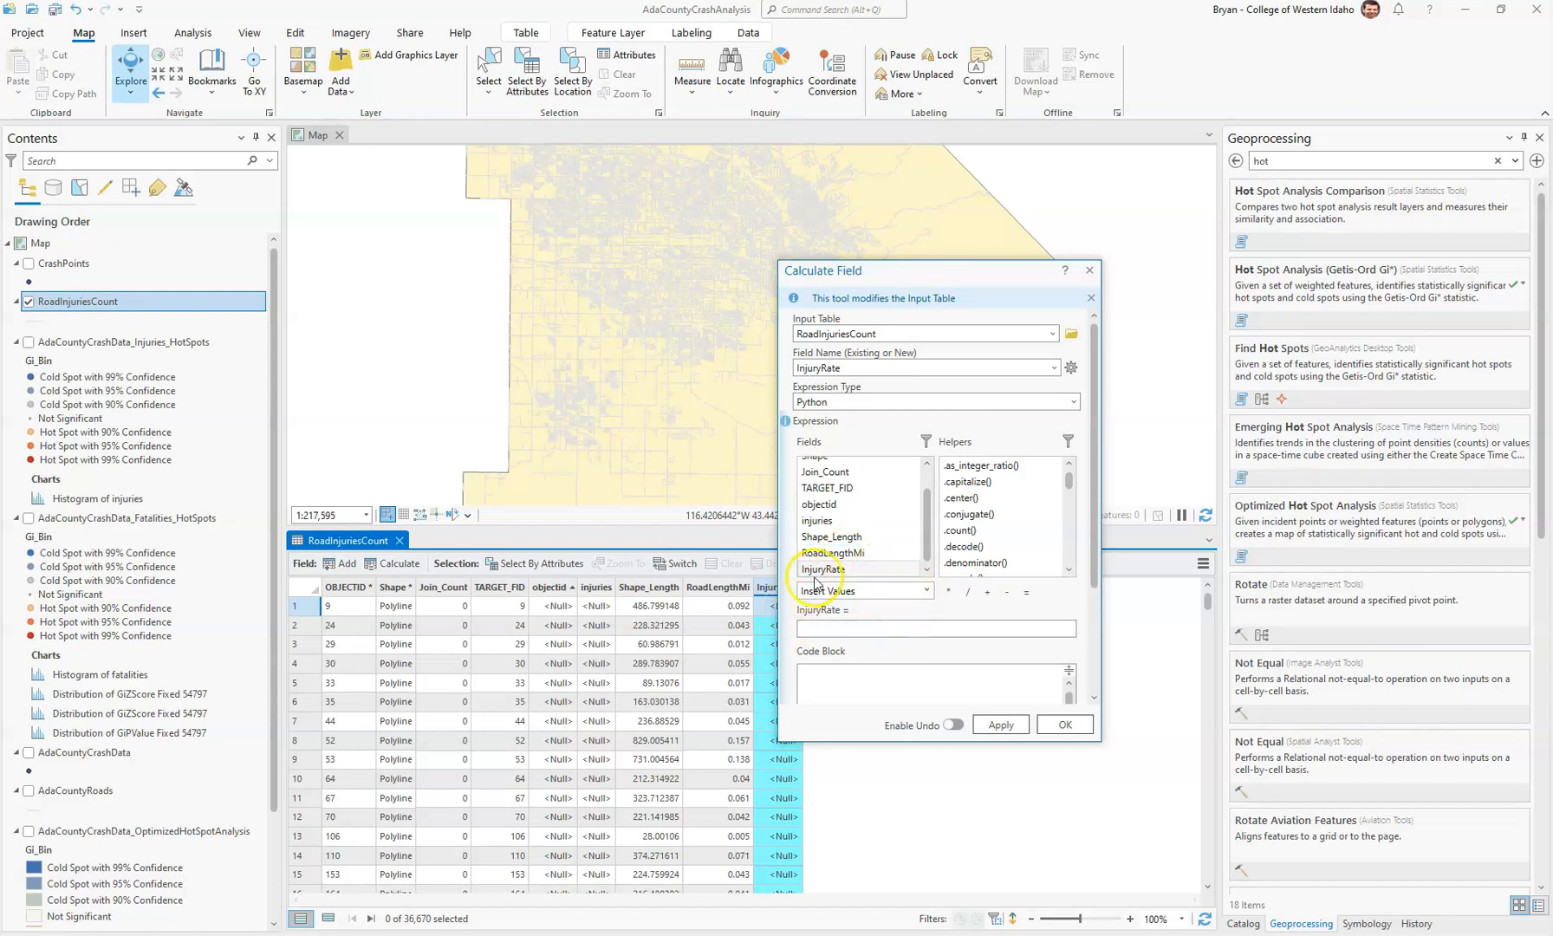
Step: Calculate the InjuryRate field with the Python expression !injuries! / !RoadLengthMi! and review the calculated values further down the attribute table
double_click(825, 522)
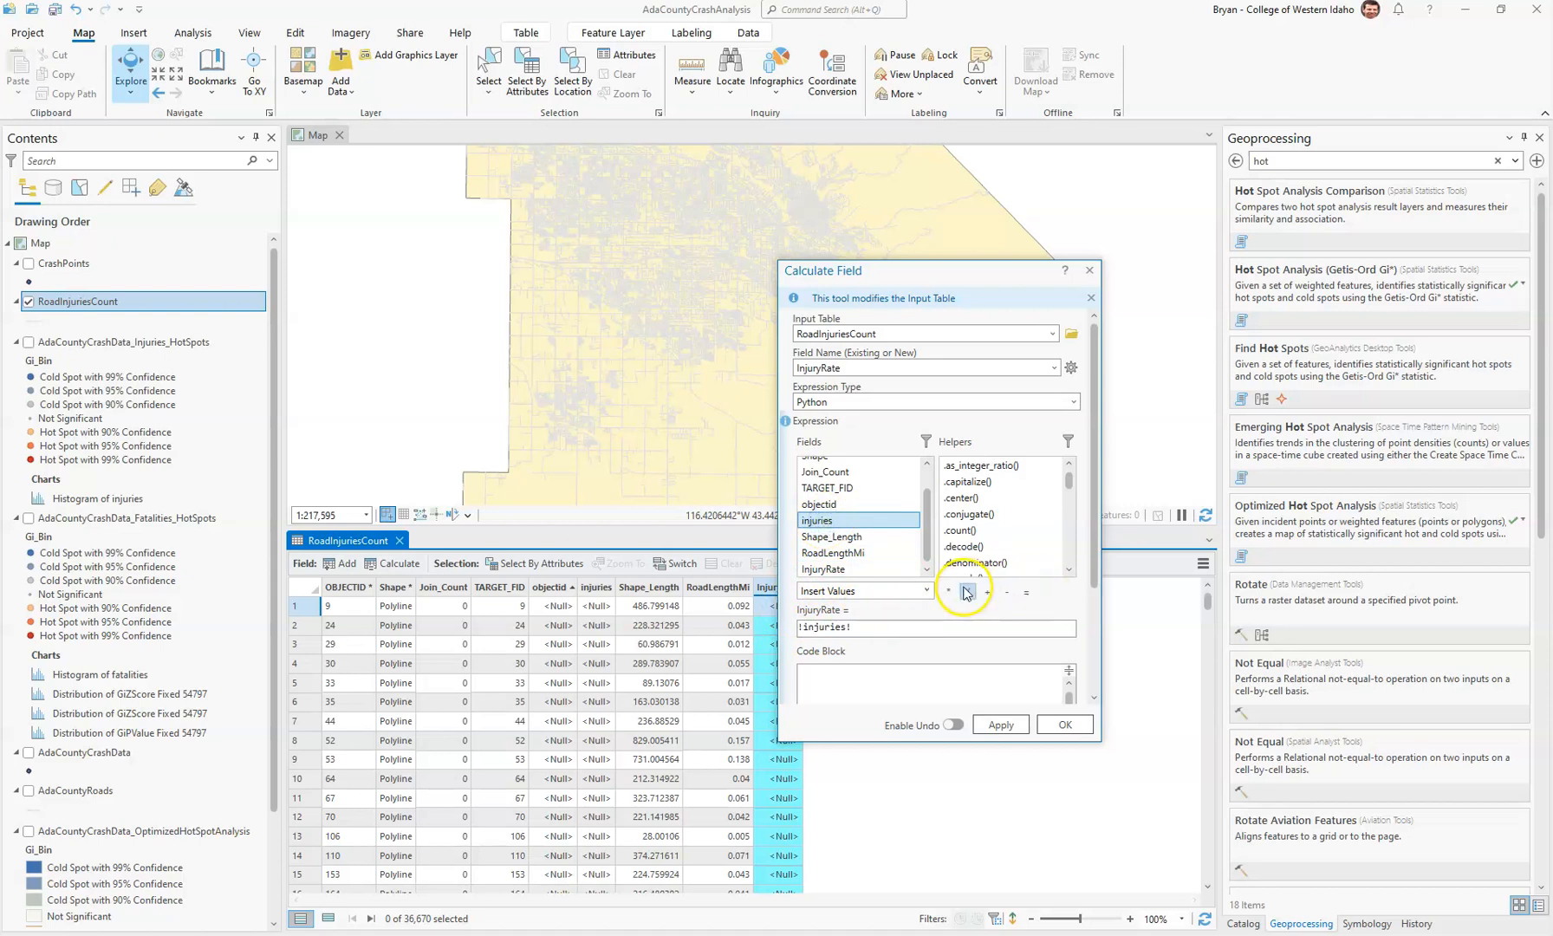
left_click(967, 592)
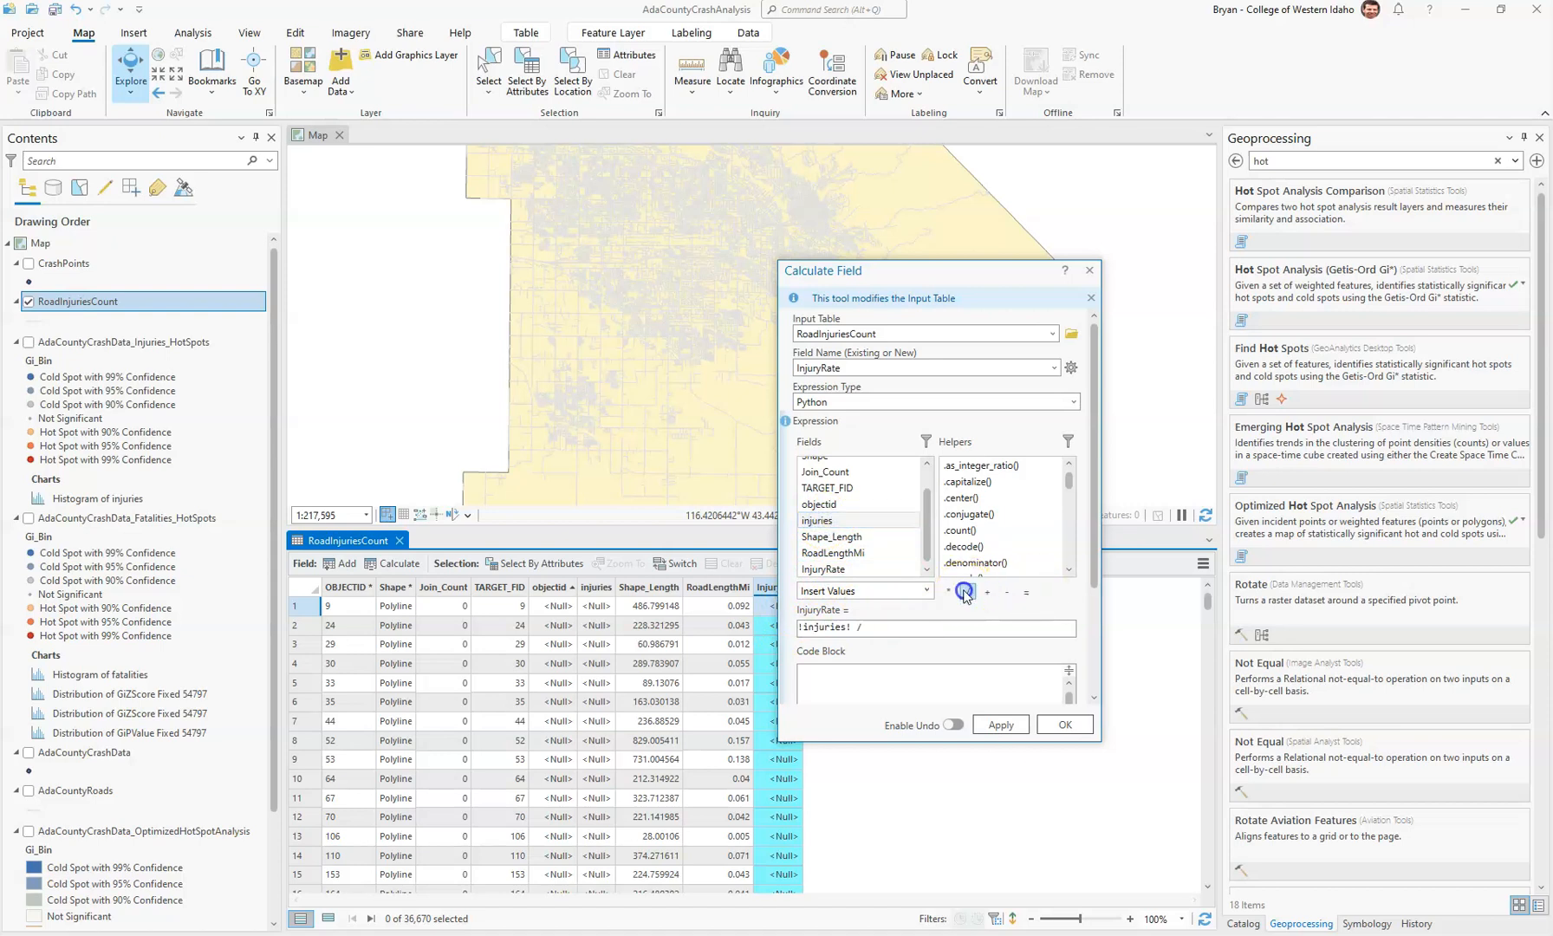
double_click(888, 555)
left_click(1014, 727)
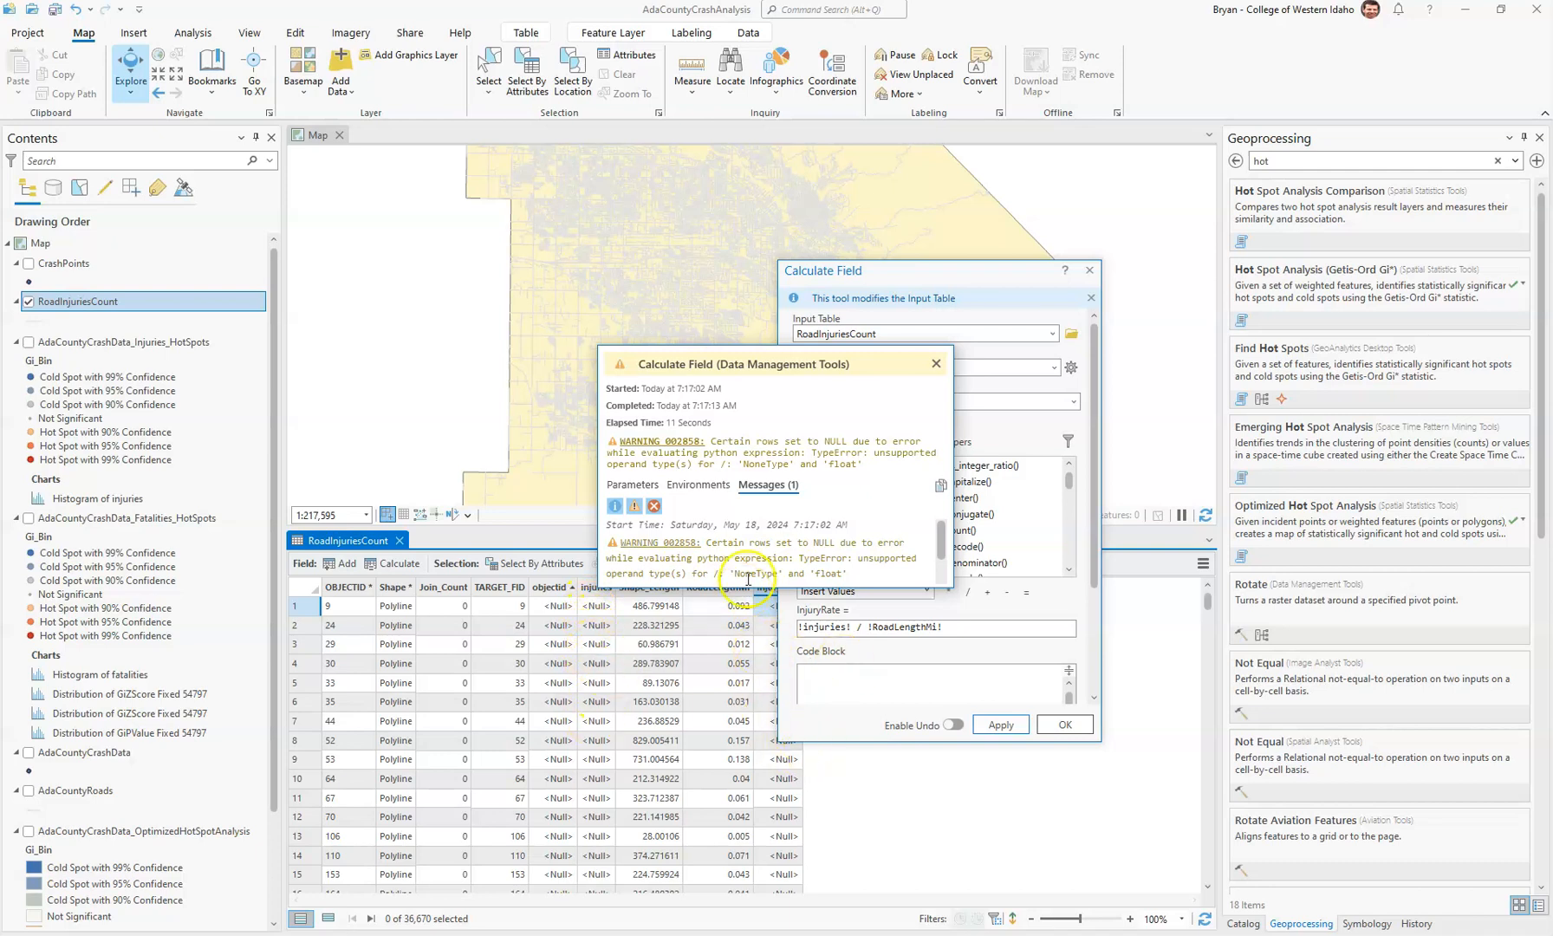
left_click(937, 364)
left_click(1066, 725)
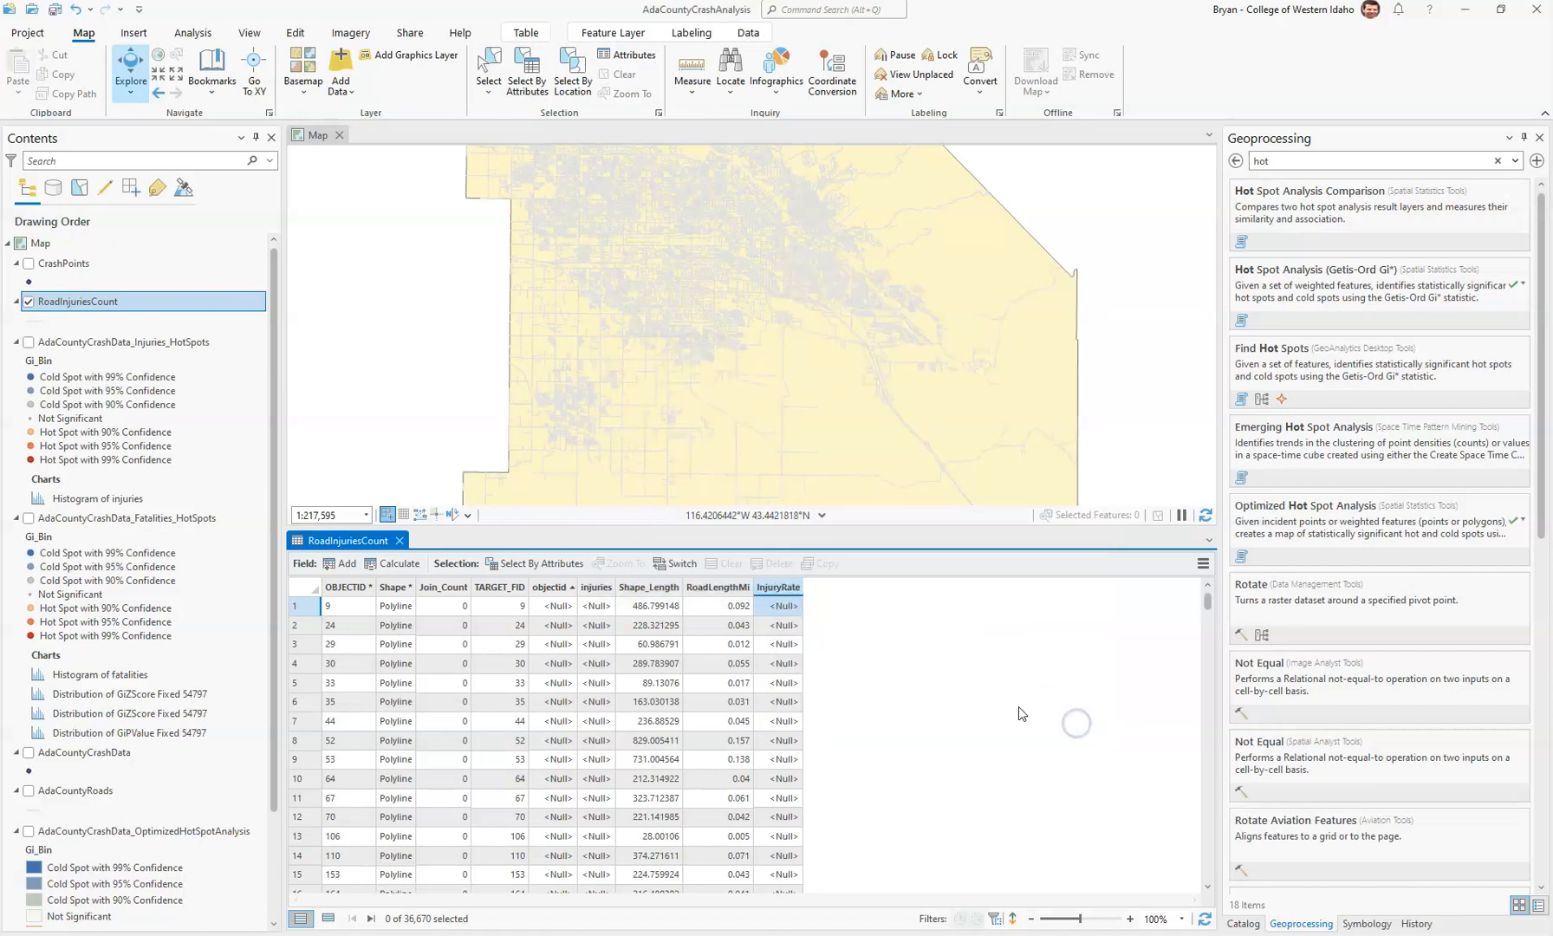
left_click_drag(1207, 603, 1214, 852)
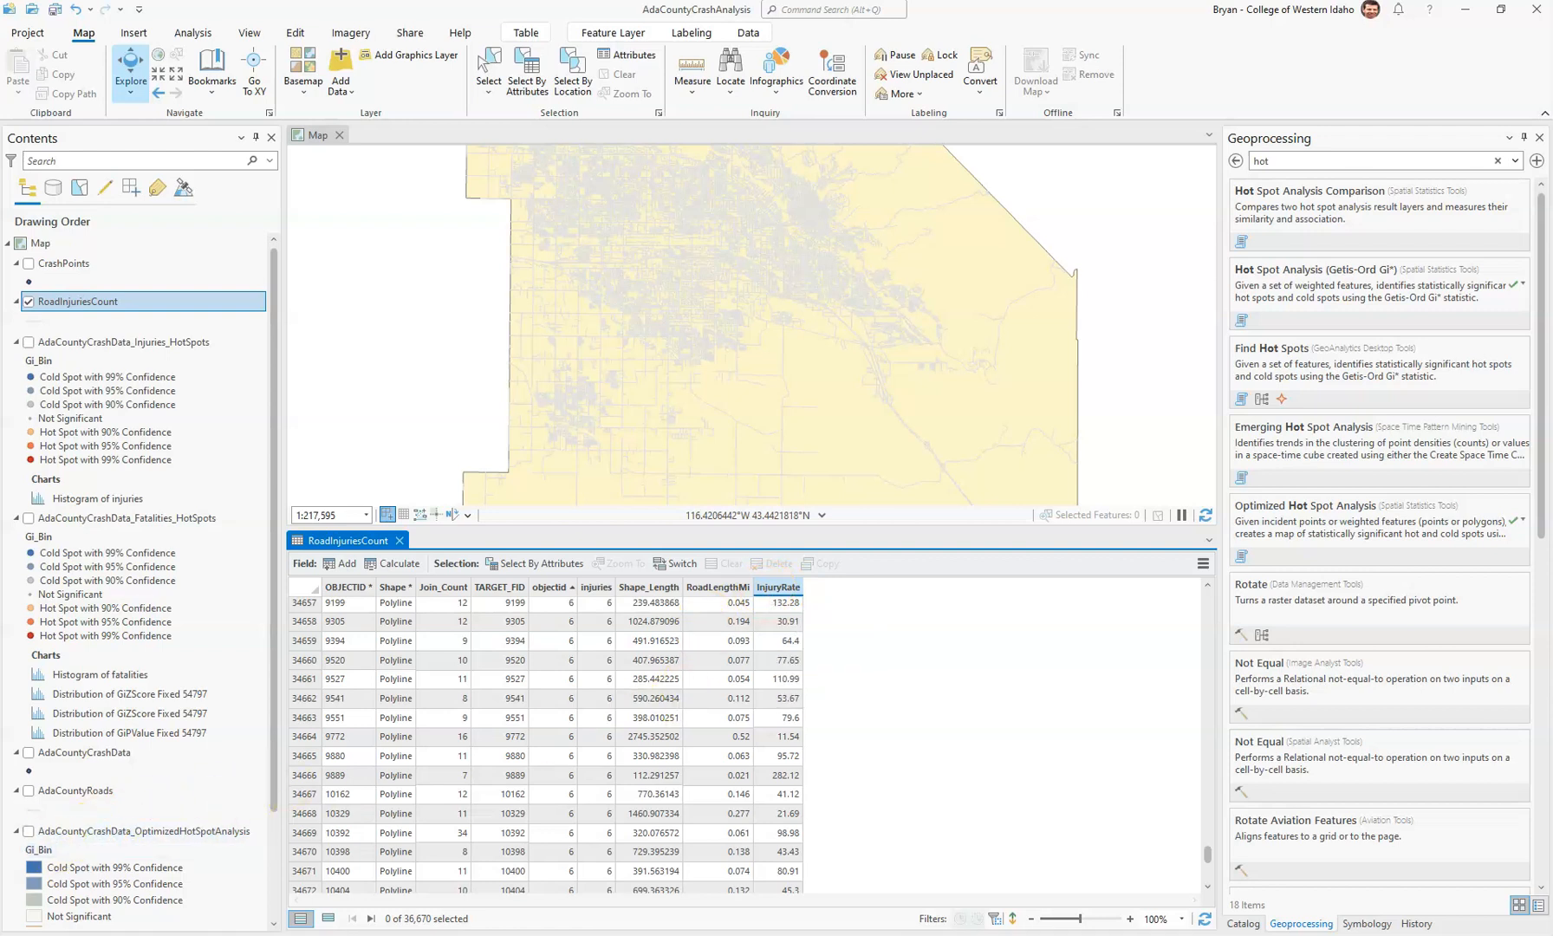
left_click(84, 935)
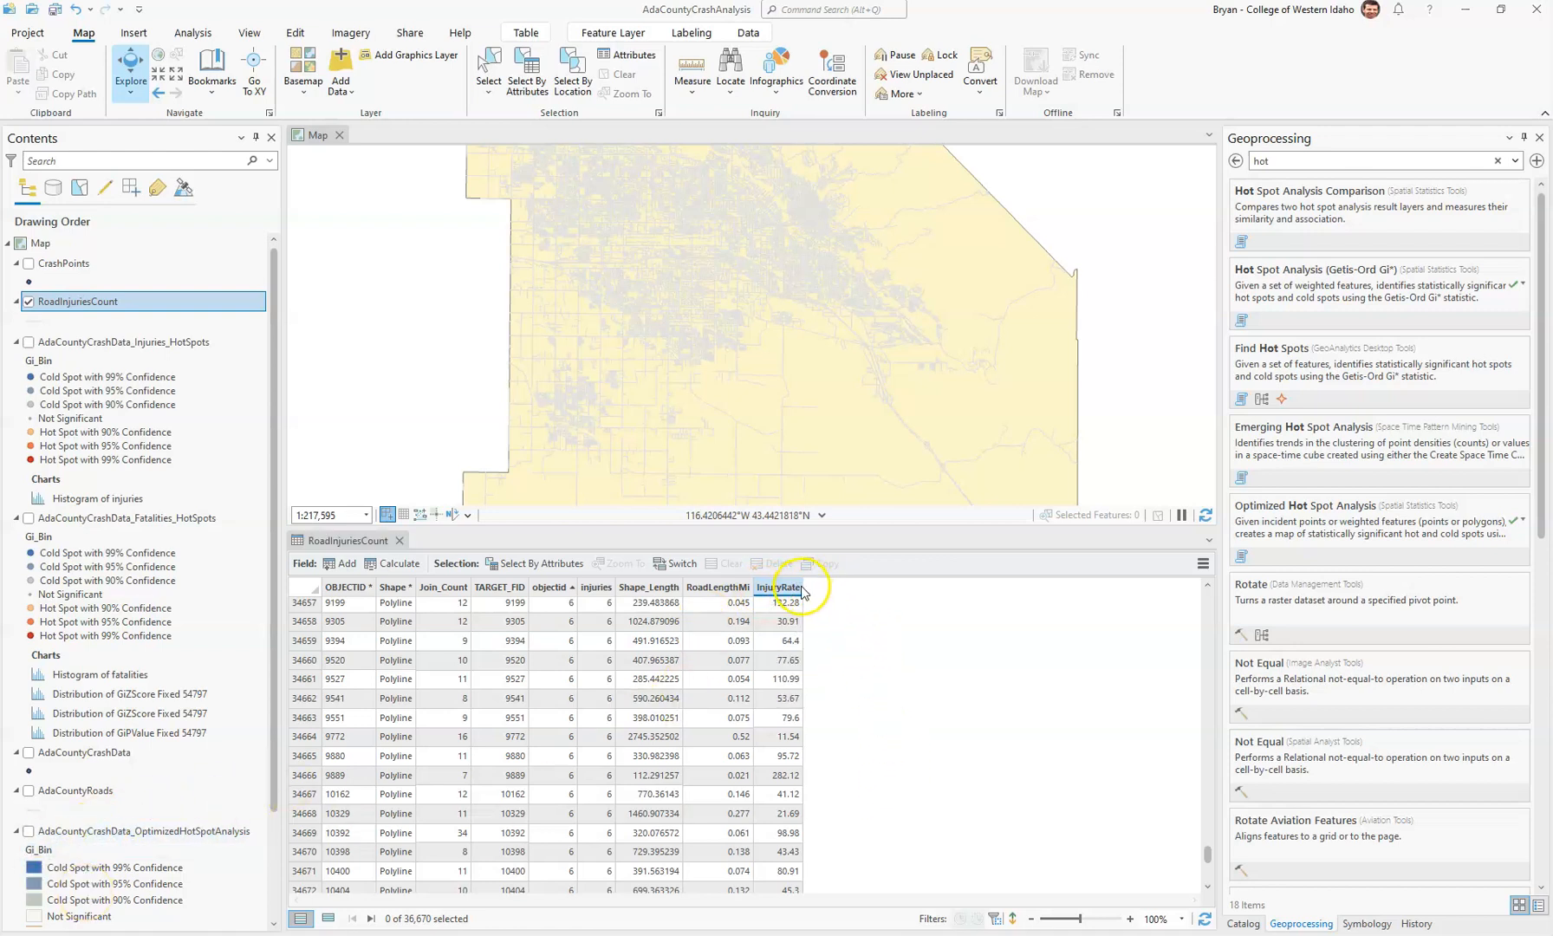